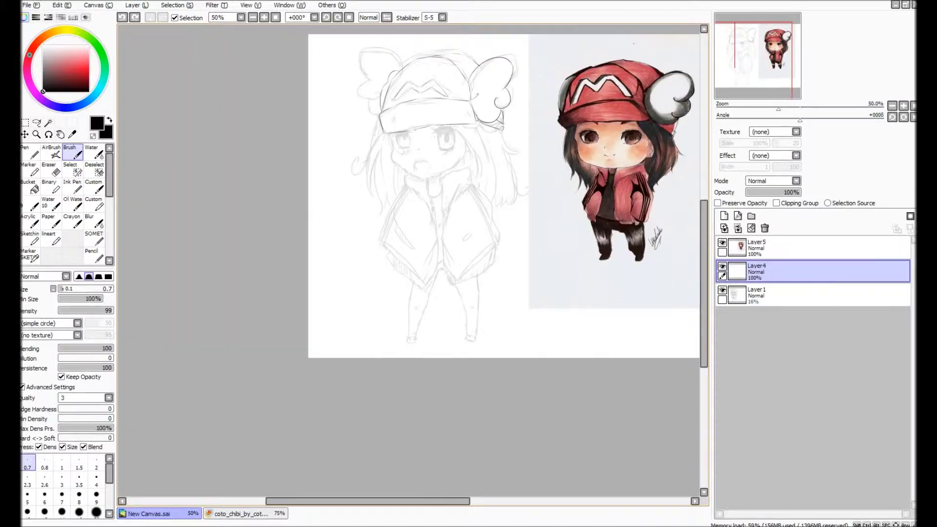
Step: Hide the sketch layer and erase a stray stretch of the cap outline with a size-4 eraser
click(723, 290)
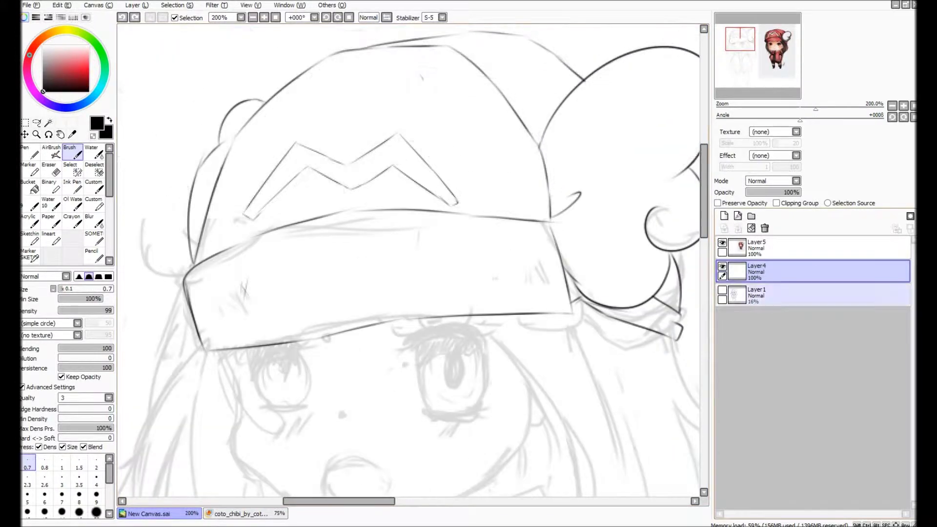
click(49, 168)
click(96, 423)
drag(187, 283, 197, 319)
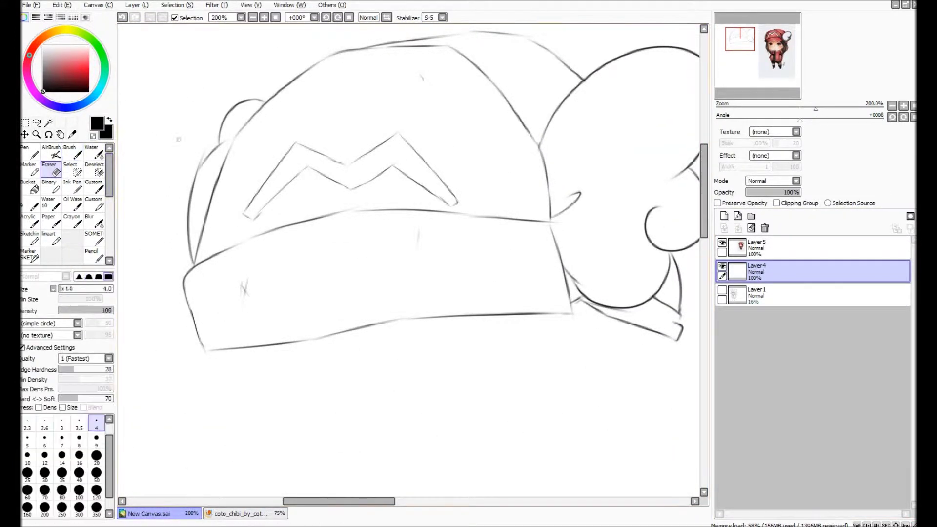
Step: Switch to a size-1 brush, rotate the canvas view, and open Layer4's rename box
key(b)
click(62, 463)
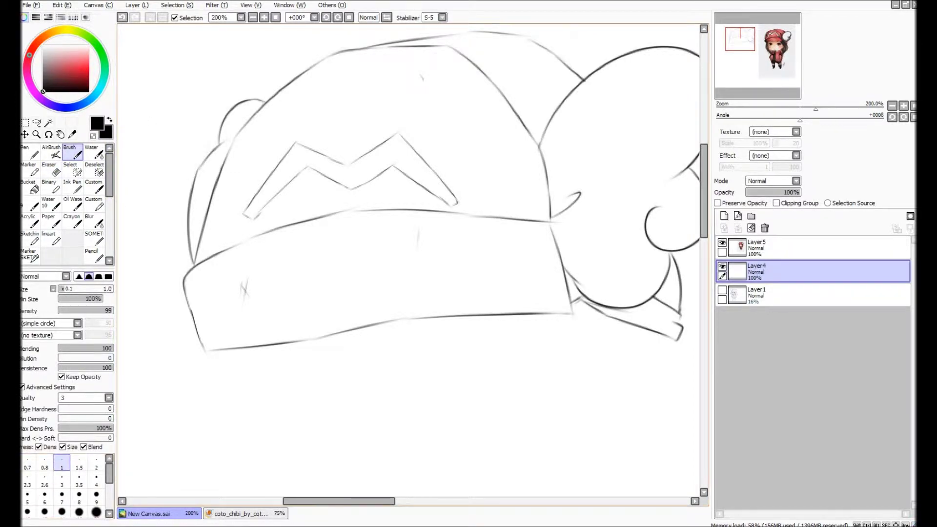
drag(413, 220, 429, 307)
drag(537, 147, 342, 122)
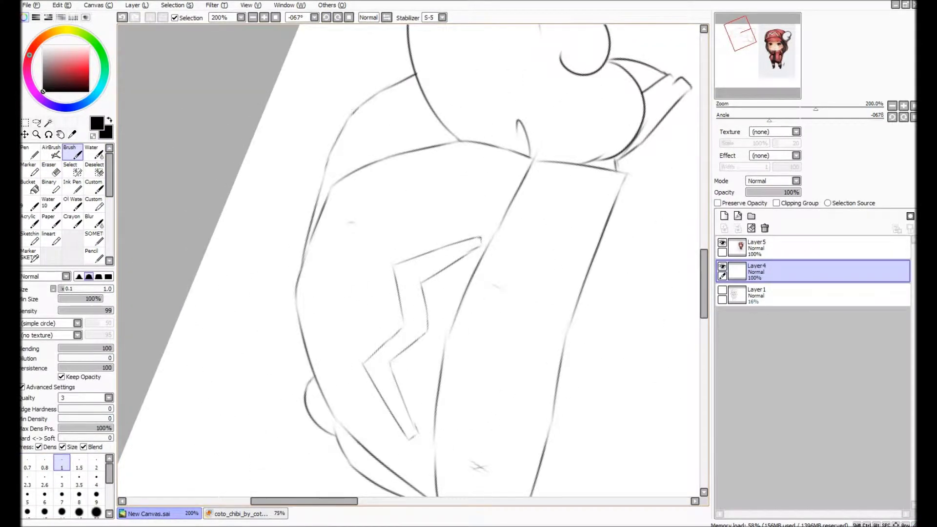
drag(412, 244, 461, 234)
drag(537, 195, 391, 122)
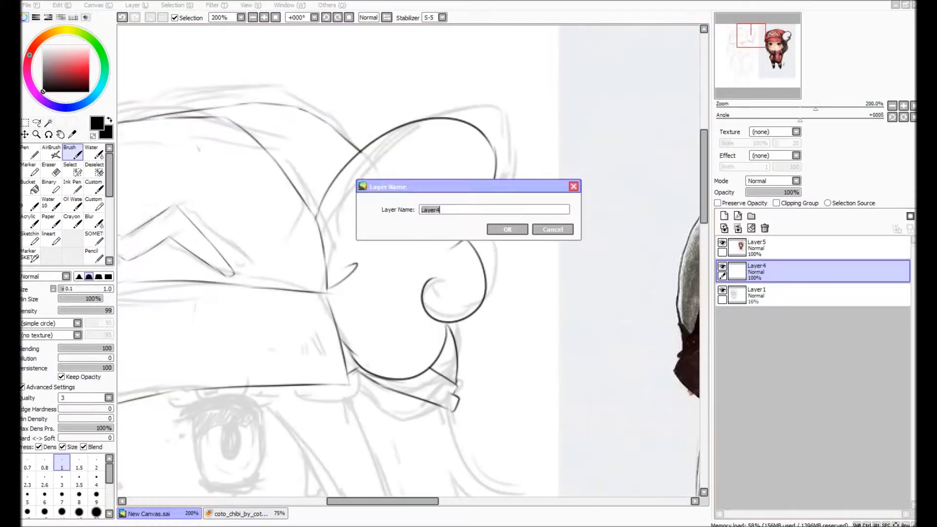
double_click(757, 272)
Step: Name the layer 'face' and ink the face outline from cheeks to chin, plus the neck
text(face)
key(Return)
drag(390, 269, 566, 83)
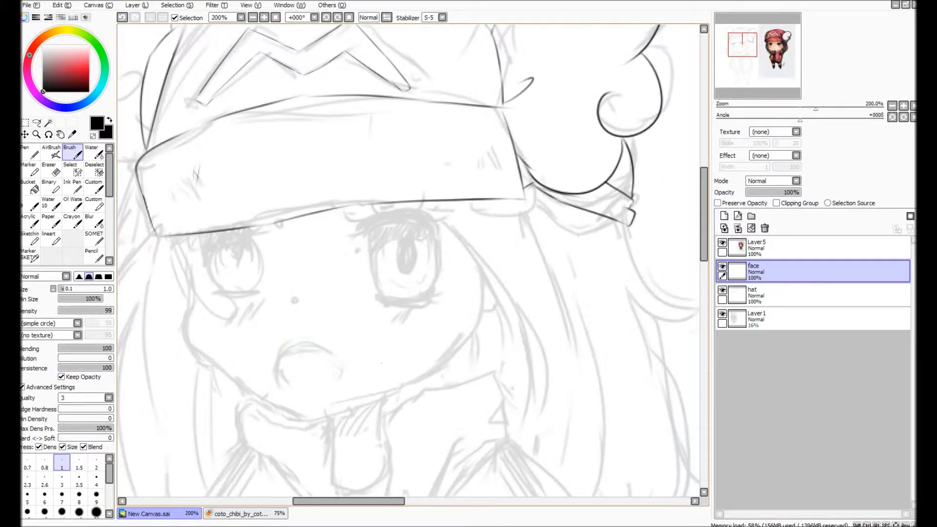
mouse_move(170, 236)
mouse_down()
mouse_move(241, 384)
mouse_move(312, 421)
mouse_move(382, 402)
mouse_up()
key(ctrl+z)
drag(315, 418, 481, 264)
drag(394, 390, 383, 439)
drag(337, 413, 334, 434)
Step: Add a cheek mark and ink the open mouth with its teeth and inner lines
mouse_move(341, 293)
mouse_down()
mouse_move(333, 250)
mouse_move(296, 264)
mouse_up()
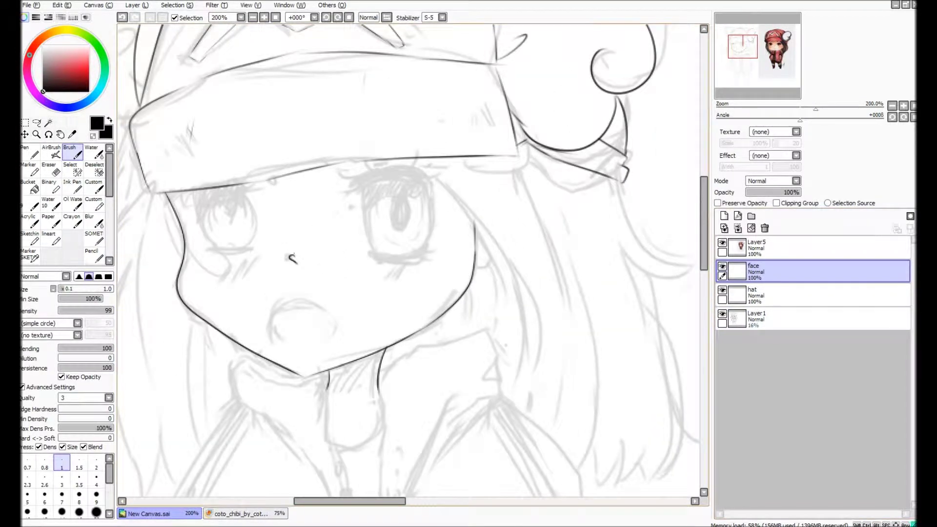
mouse_move(273, 337)
mouse_down()
mouse_move(289, 303)
mouse_move(332, 336)
mouse_up()
key(bracketleft)
key(ctrl+plus)
mouse_move(215, 342)
mouse_down()
mouse_move(263, 330)
mouse_move(281, 339)
mouse_up()
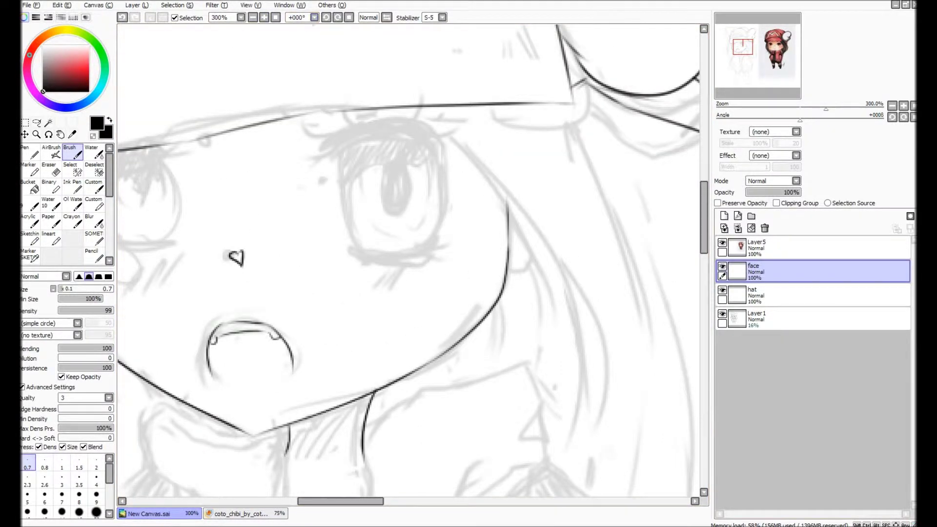
key(ctrl+minus)
key(ctrl+plus)
drag(148, 358, 239, 353)
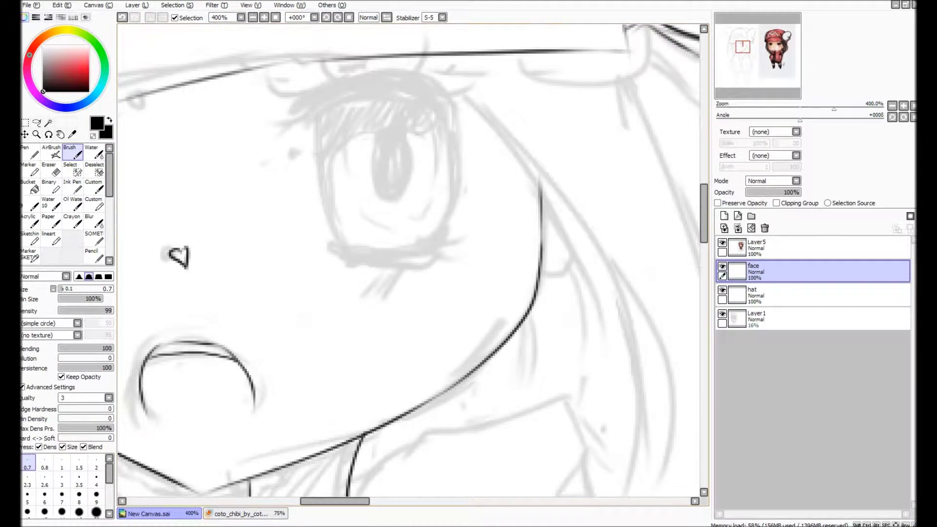
Step: Erase the rough nose line and return to inking at 200% zoom
drag(207, 172, 320, 123)
key(e)
mouse_move(279, 244)
mouse_down()
mouse_move(293, 261)
mouse_move(285, 250)
mouse_up()
key(b)
key(ctrl+minus)
Step: Outline the right eye with lashes and an iris highlight, then bucket-fill it black
mouse_move(368, 187)
mouse_down()
mouse_move(395, 183)
mouse_move(373, 195)
mouse_up()
mouse_move(370, 194)
mouse_down()
mouse_move(390, 266)
mouse_move(443, 263)
mouse_up()
drag(450, 196, 443, 263)
drag(394, 183, 461, 216)
drag(452, 204, 456, 229)
mouse_move(384, 247)
mouse_down()
mouse_move(414, 234)
mouse_move(432, 208)
mouse_up()
click(34, 189)
click(393, 224)
Step: Add thin lashes on the right eye's edge, trying brush sizes 2 and 0.7 for a lower line
click(72, 154)
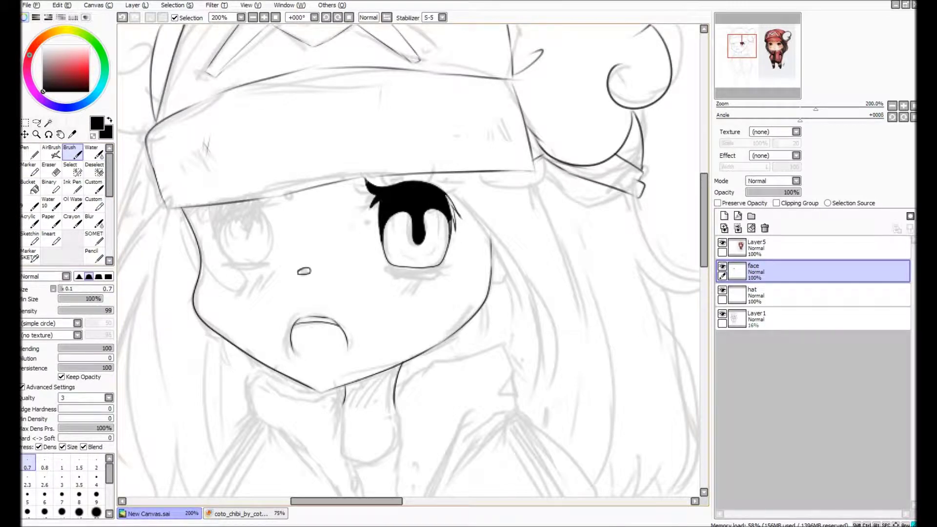
drag(446, 217, 456, 193)
key(e)
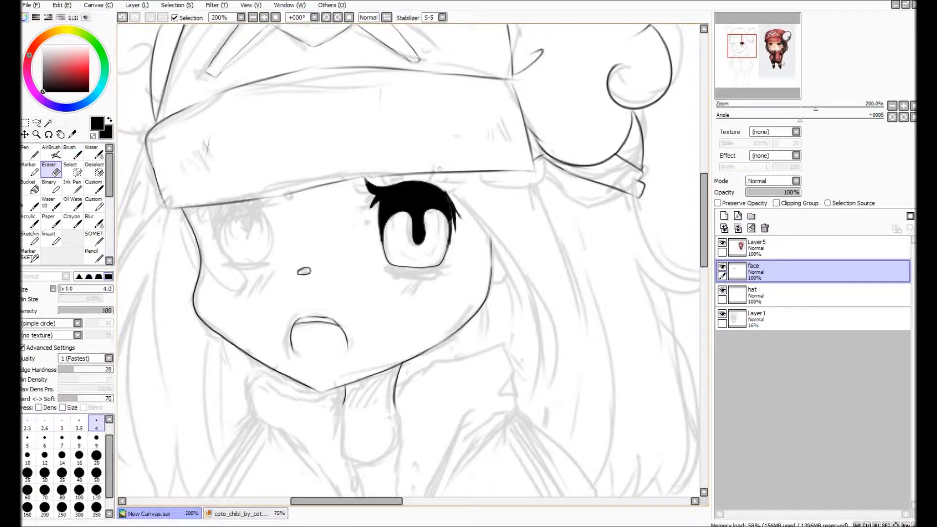
key(b)
click(96, 463)
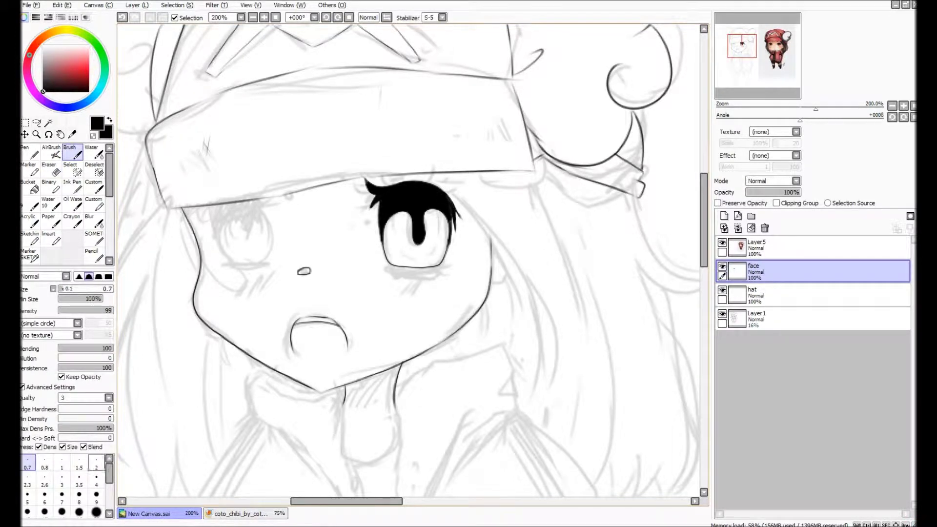
click(27, 464)
drag(389, 267, 427, 270)
key(ctrl+z)
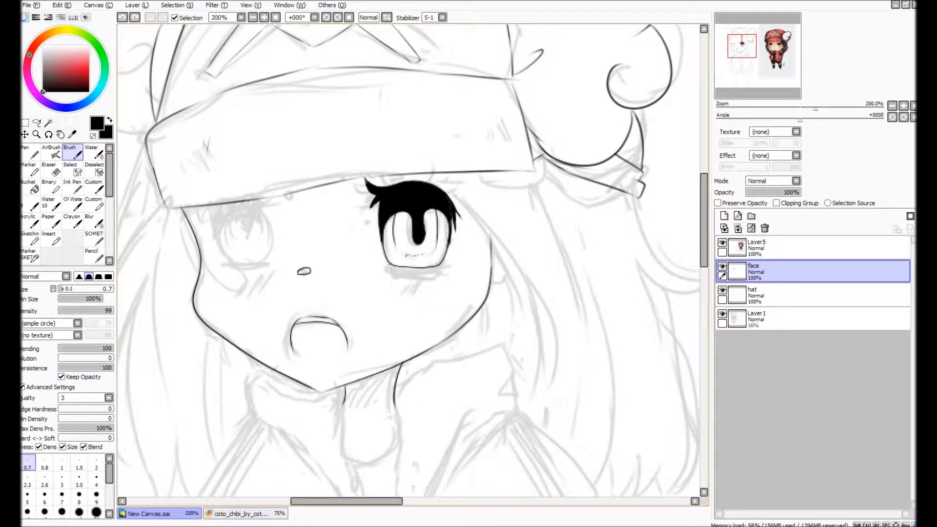
Step: Set the stabilizer to S-5 and the brush size to 1 after rotating and resetting the view
drag(400, 269, 371, 205)
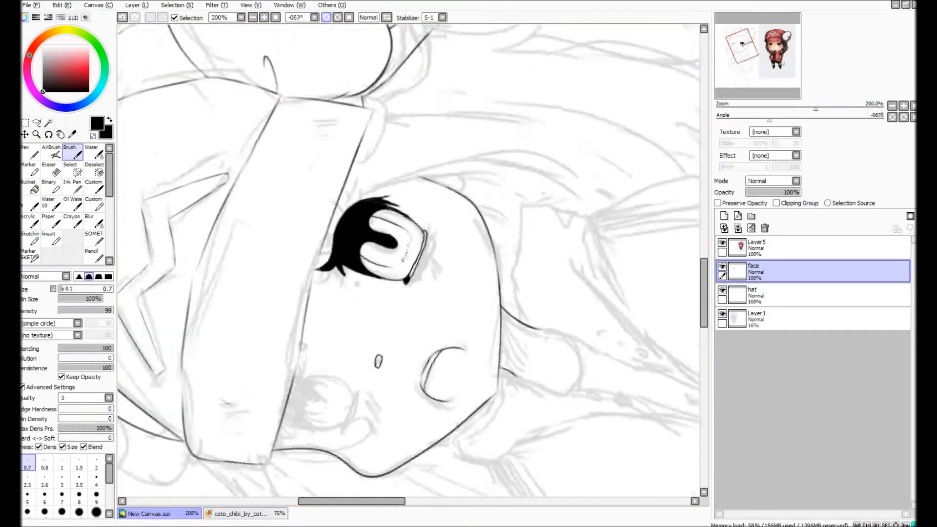
key(Delete)
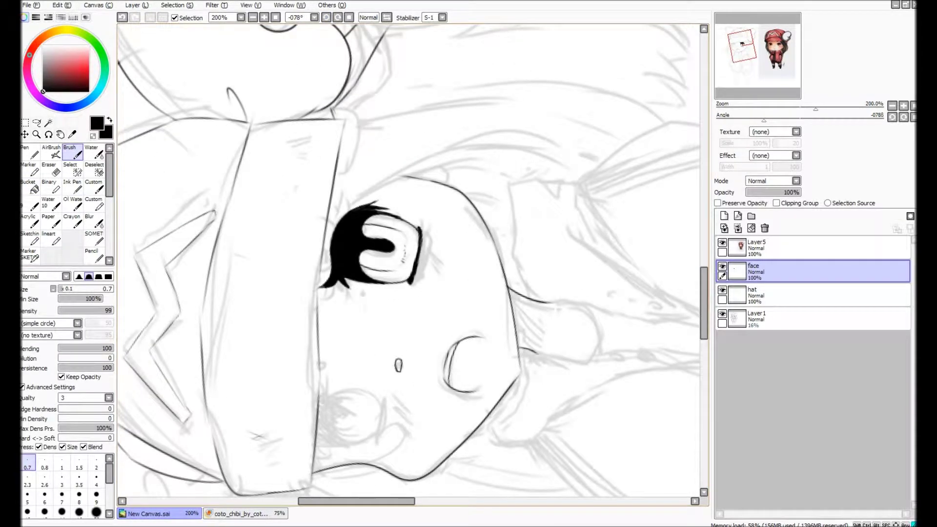
key(Home)
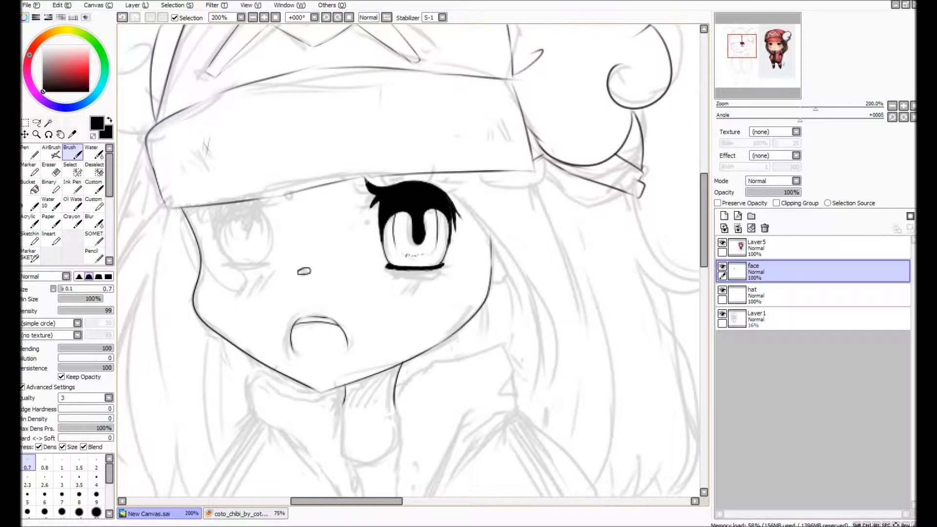
key(e)
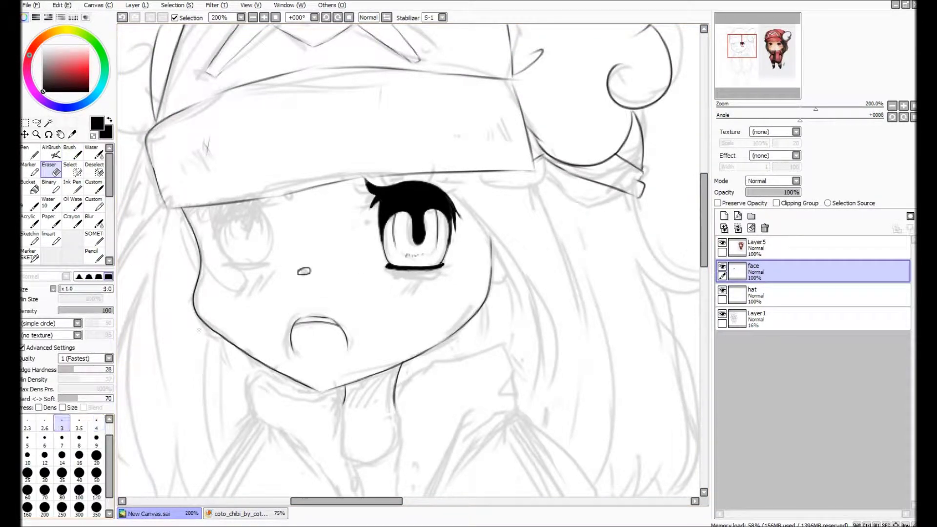
key(b)
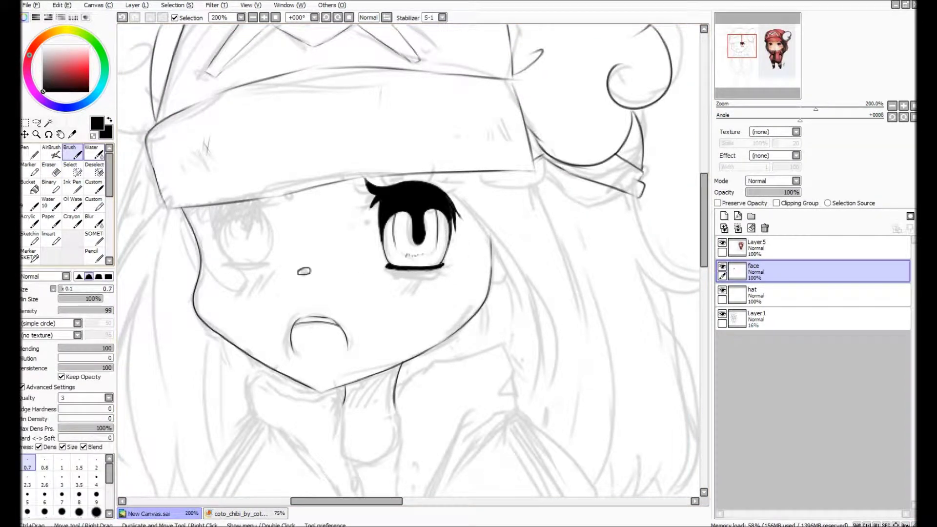
click(442, 17)
click(432, 191)
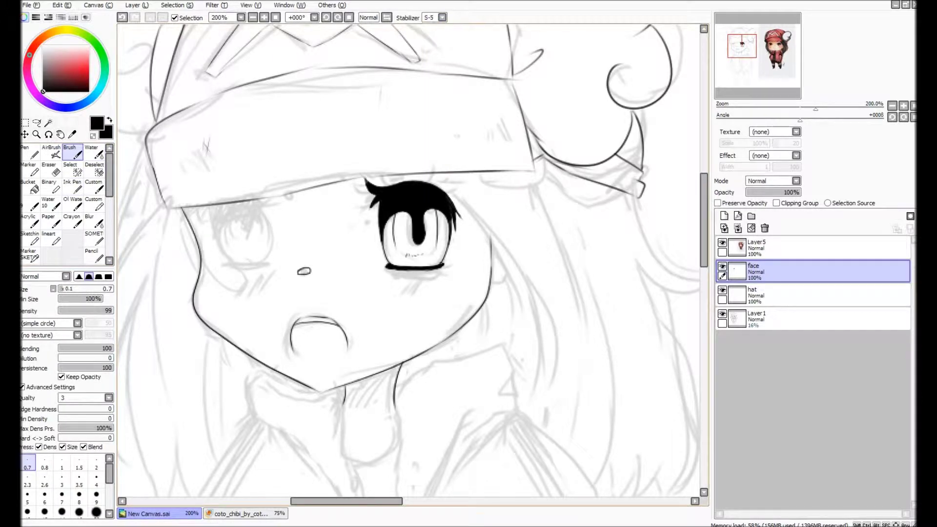
click(96, 463)
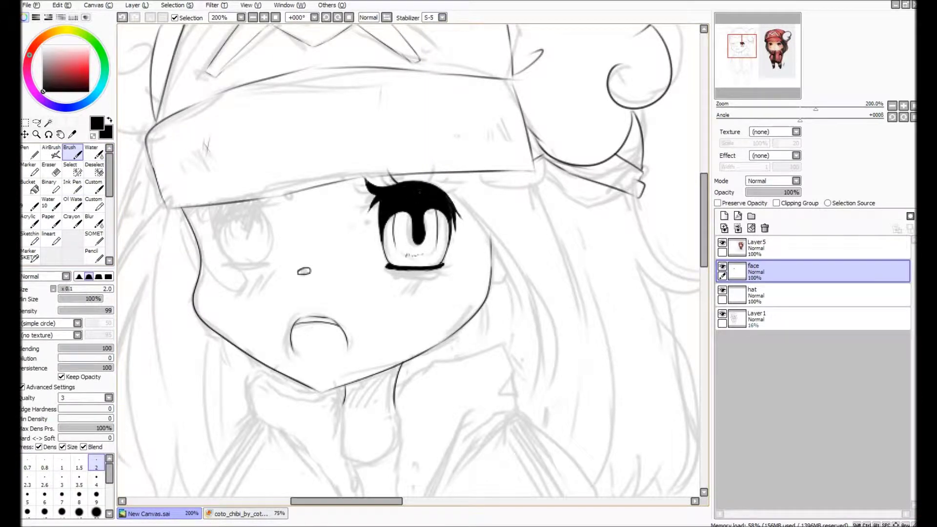
key(ctrl+z)
click(62, 464)
Step: Hide and re-show the sketch layer to check the eye lineart, switching to the pen
key(ctrl+y)
key(ctrl+z)
drag(378, 184, 432, 180)
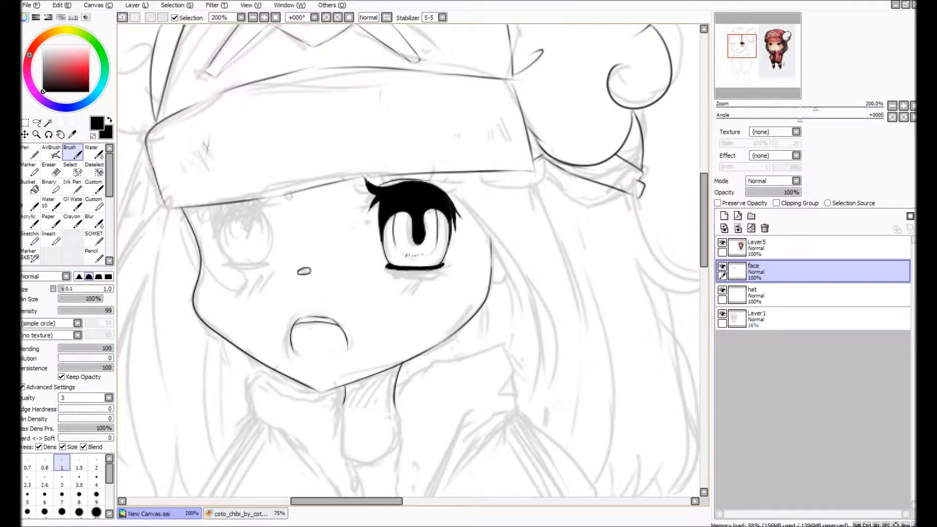
key(minus)
click(722, 314)
key(plus)
key(n)
click(96, 438)
Step: Ink a size-2 eyelash at the eye's upper right after retrying a stroke above it
drag(284, 136, 294, 145)
key(ctrl+z)
key(ctrl+y)
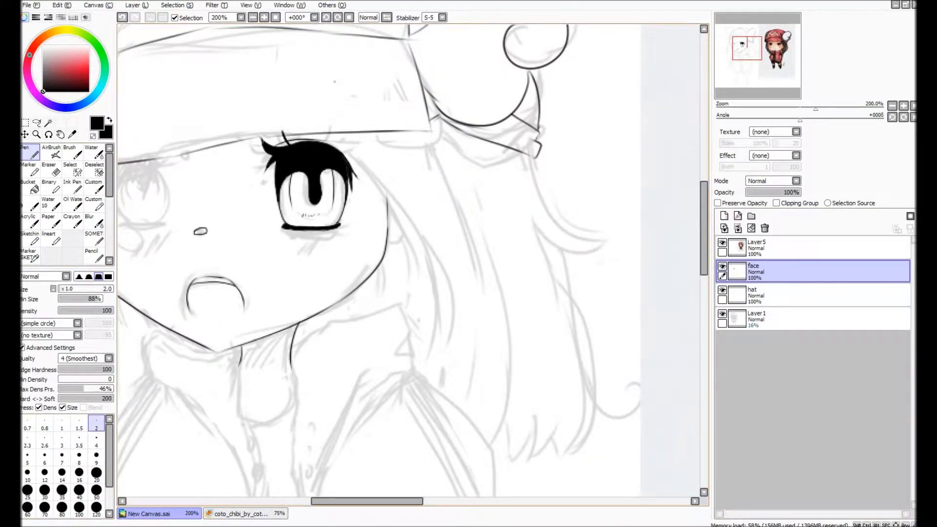
key(b)
key(ctrl+z)
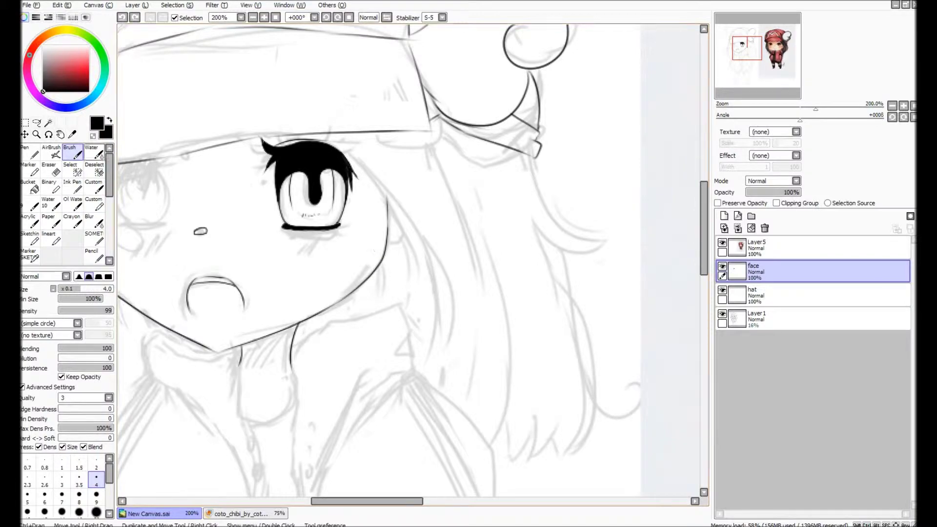
click(96, 464)
mouse_move(336, 149)
mouse_down()
mouse_move(345, 142)
mouse_move(365, 163)
mouse_up()
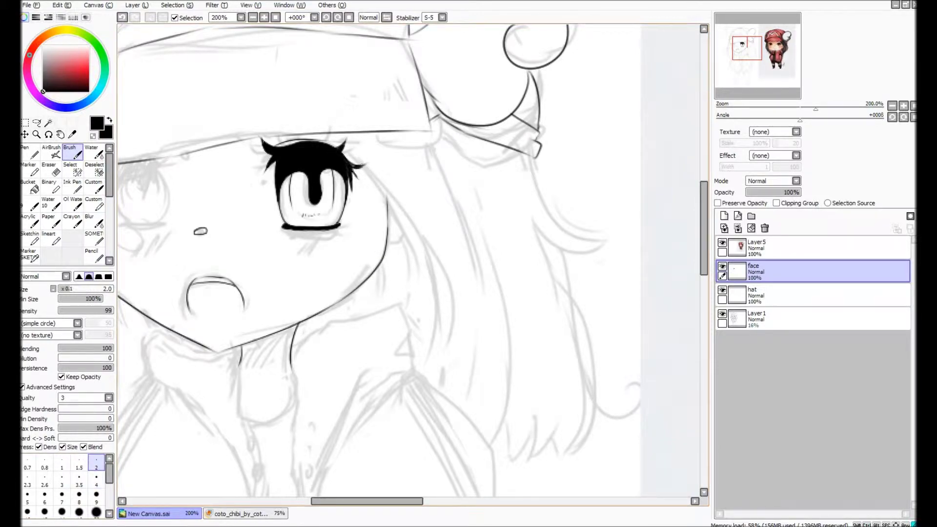
Step: Undo the last lash stroke and add a small size-1 dot on the face
key(minus)
key(plus)
key(plus)
key(ctrl+z)
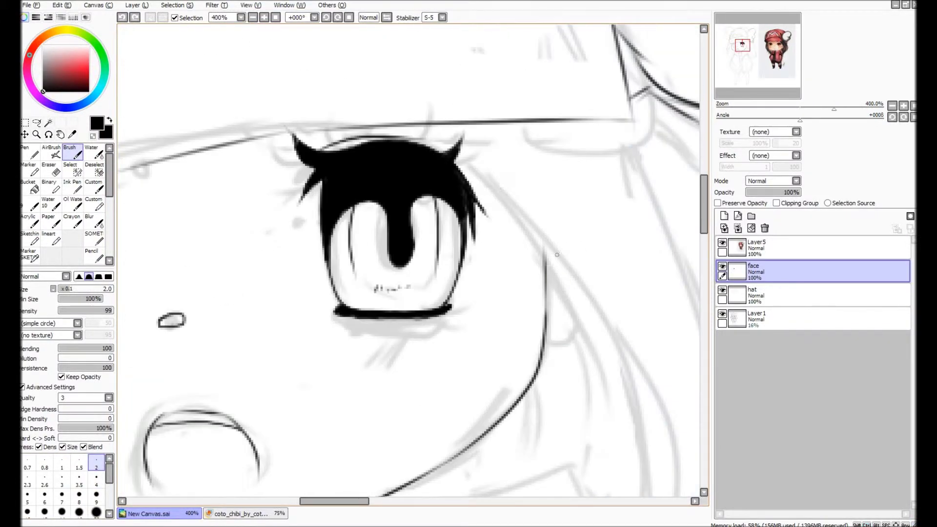
key(minus)
key(bracketleft)
key(bracketleft)
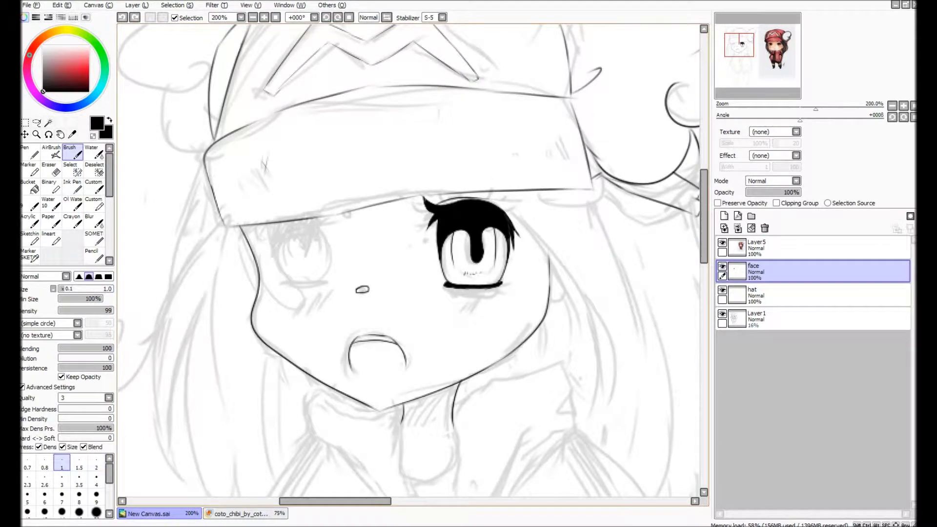
click(349, 221)
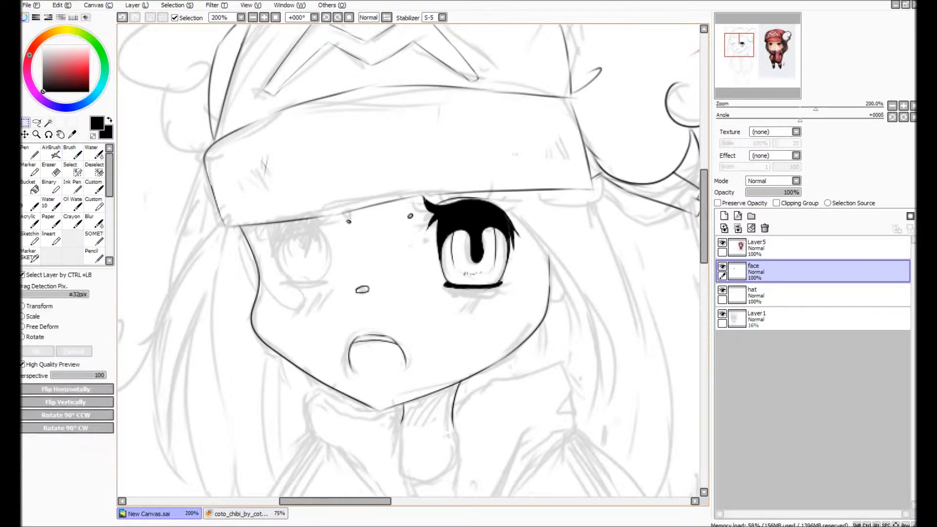
Step: Copy the right eye onto a new layer and move the copy over the left eye
key(a)
drag(423, 196, 425, 201)
key(ctrl+c)
key(ctrl+v)
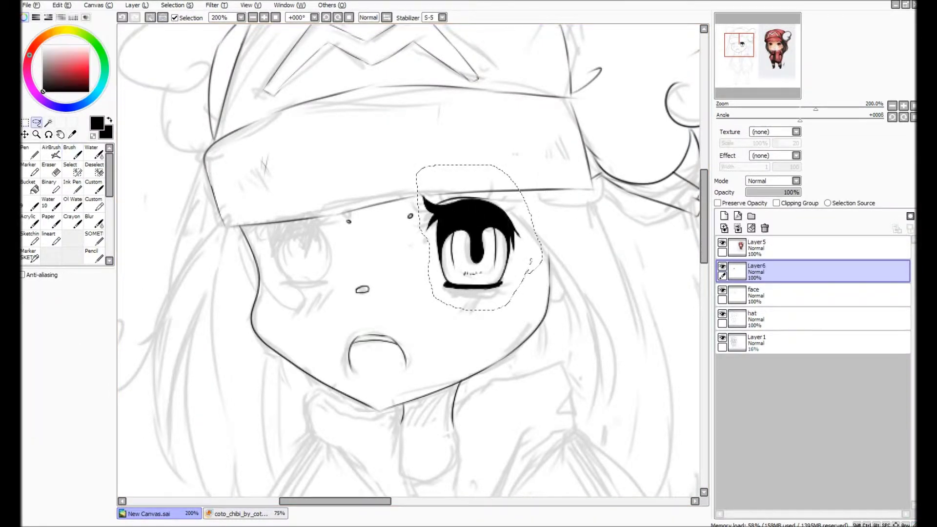
key(ctrl+t)
mouse_move(476, 244)
mouse_down()
mouse_move(297, 244)
mouse_move(306, 251)
mouse_up()
Step: Tilt and reshape the copied eye to fit the left eye, apply the transform, and show the sketch
key(ctrl+t)
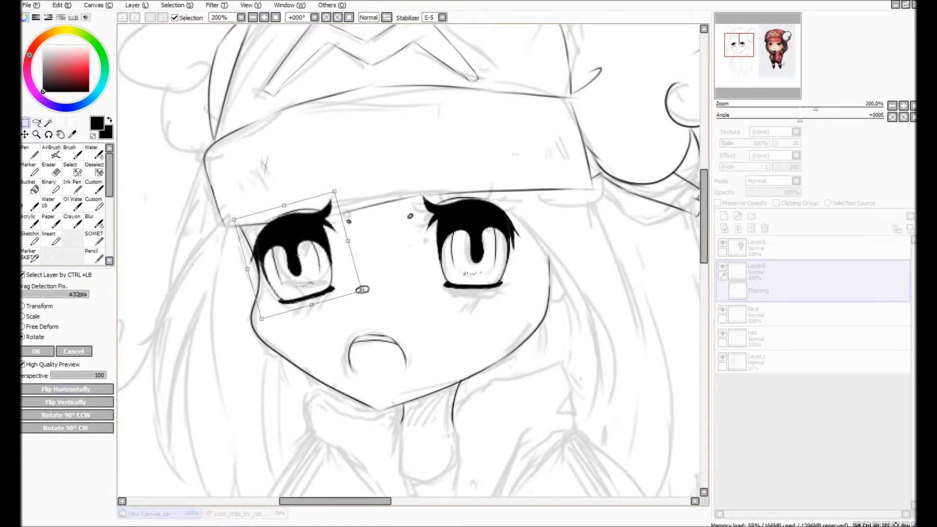
drag(358, 297, 356, 292)
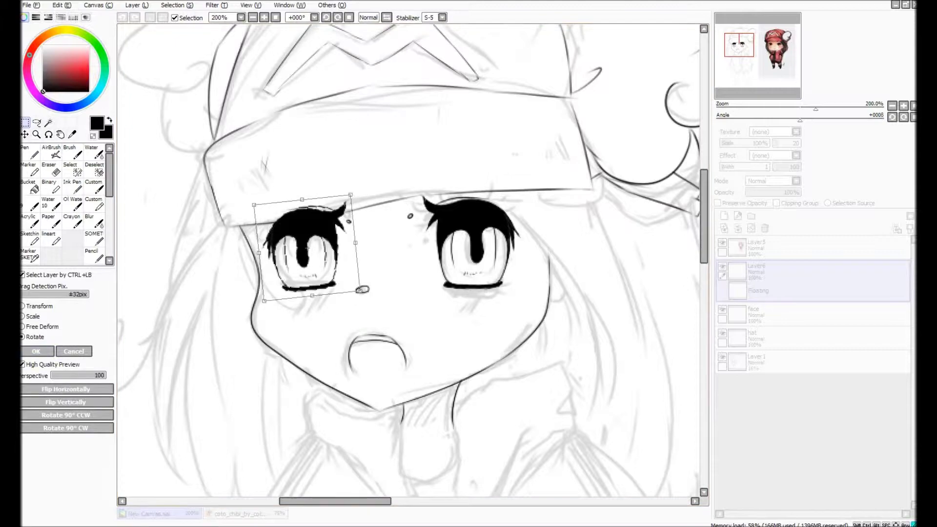
scroll(410, 263, up, 1)
scroll(353, 295, down, 1)
scroll(354, 294, down, 1)
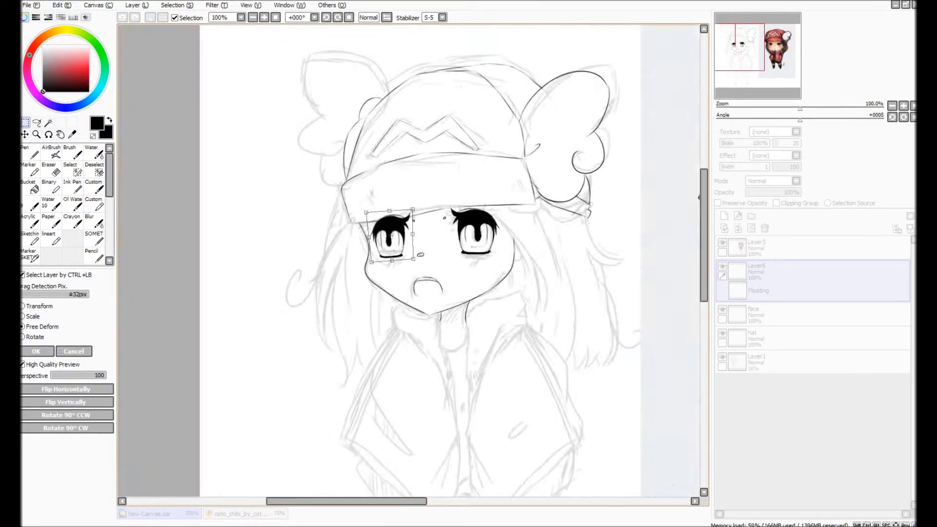
scroll(353, 295, up, 2)
drag(423, 209, 423, 221)
scroll(353, 294, down, 2)
scroll(353, 295, up, 1)
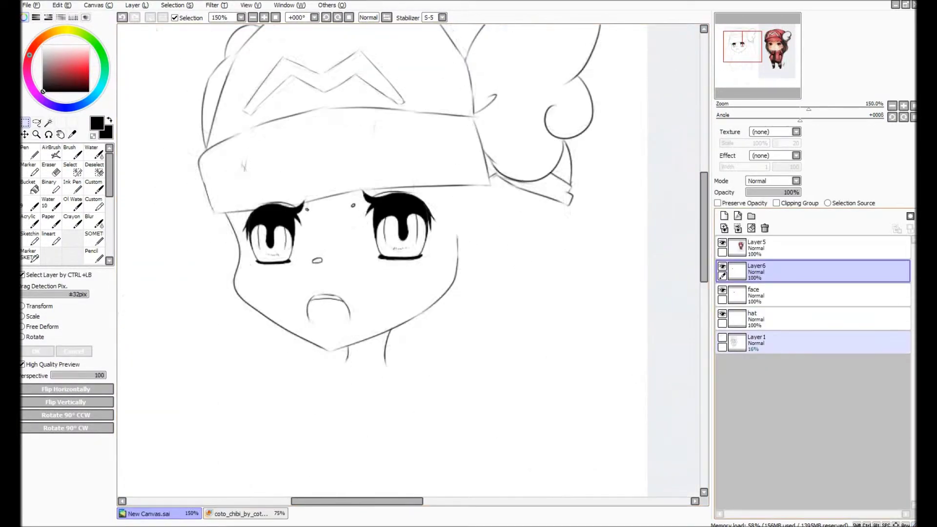
scroll(257, 250, up, 1)
key(Return)
scroll(410, 264, down, 2)
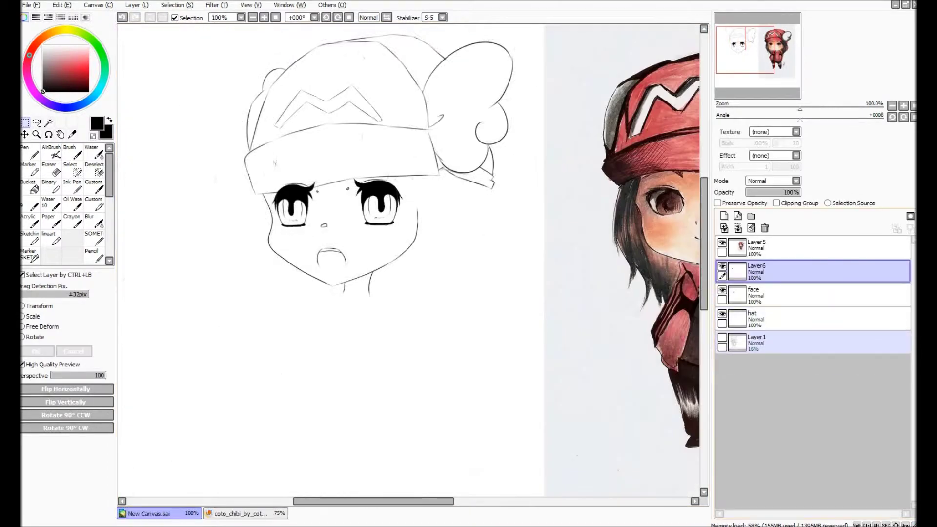
click(723, 338)
Step: Try a small brush curve above the left eye, then undo it
scroll(395, 199, up, 1)
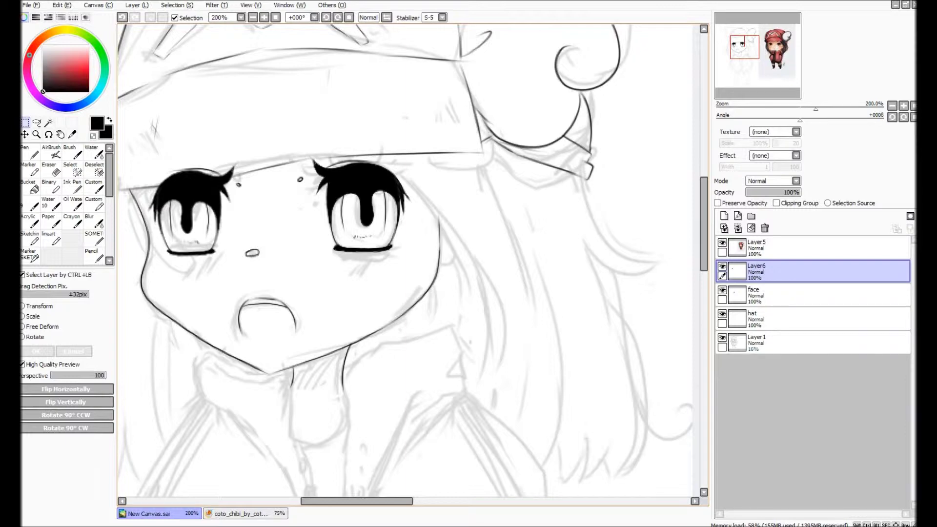
scroll(405, 261, down, 1)
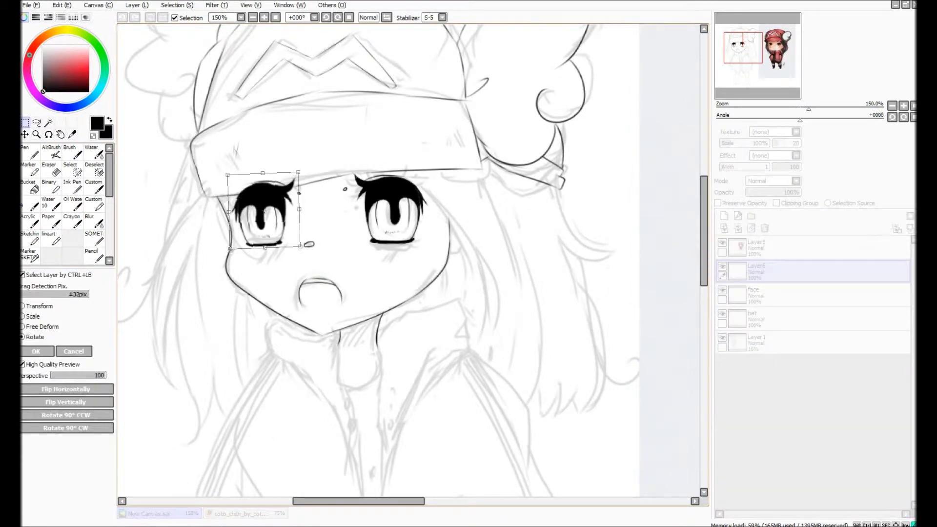
scroll(403, 258, up, 1)
key(b)
drag(263, 164, 282, 158)
key(ctrl+z)
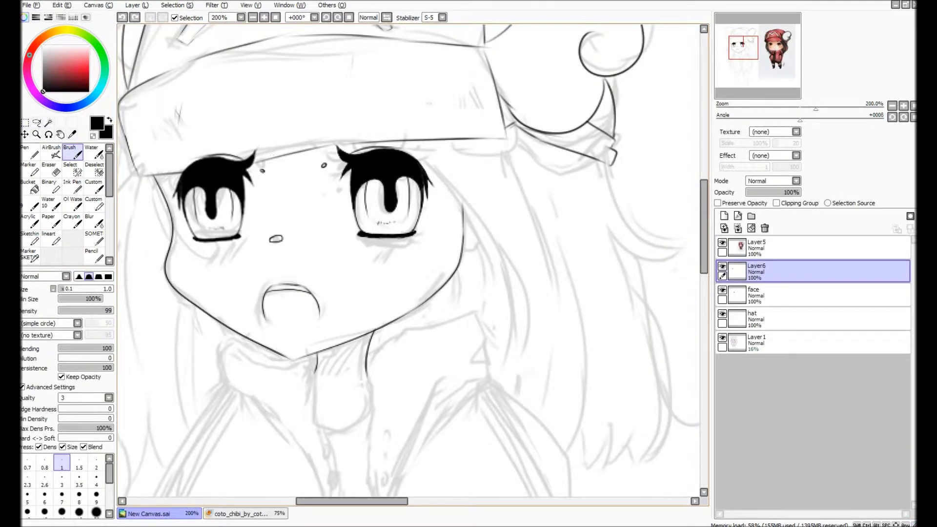
Step: Toggle the sketch layer to check the lineart and delete the empty Layer6
scroll(412, 261, down, 1)
click(722, 338)
scroll(412, 261, down, 1)
click(723, 338)
click(764, 229)
scroll(412, 261, up, 1)
scroll(413, 261, up, 1)
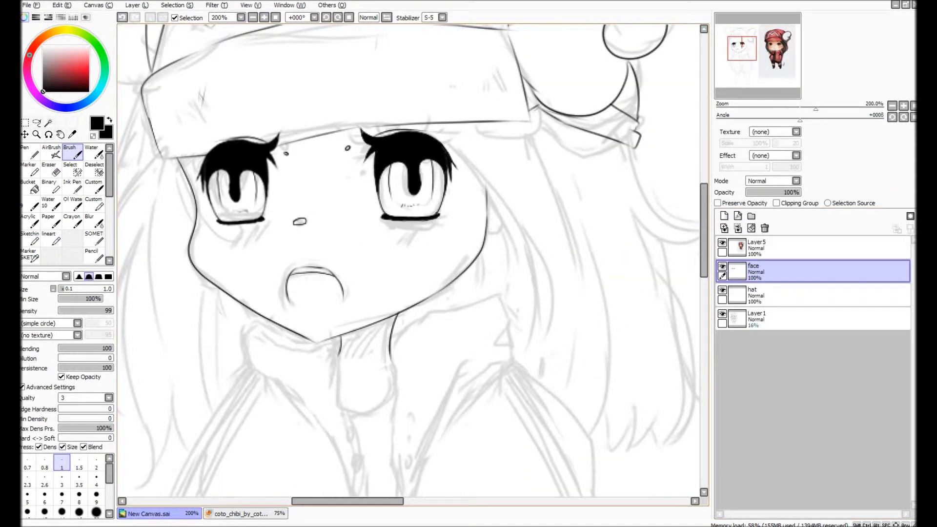
Step: With brush size 0.7 and stabilizer S-1, fill the nose black and erase part of it
click(27, 462)
click(442, 17)
click(428, 109)
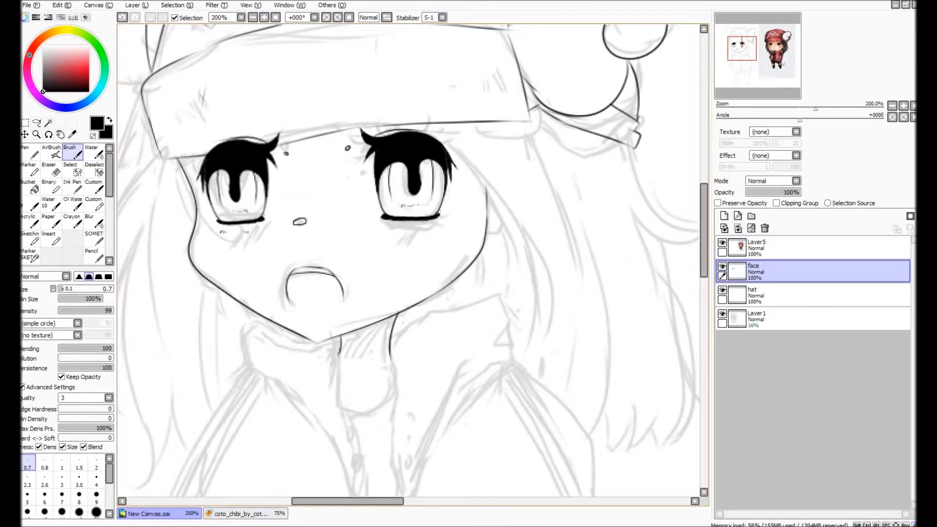
click(28, 188)
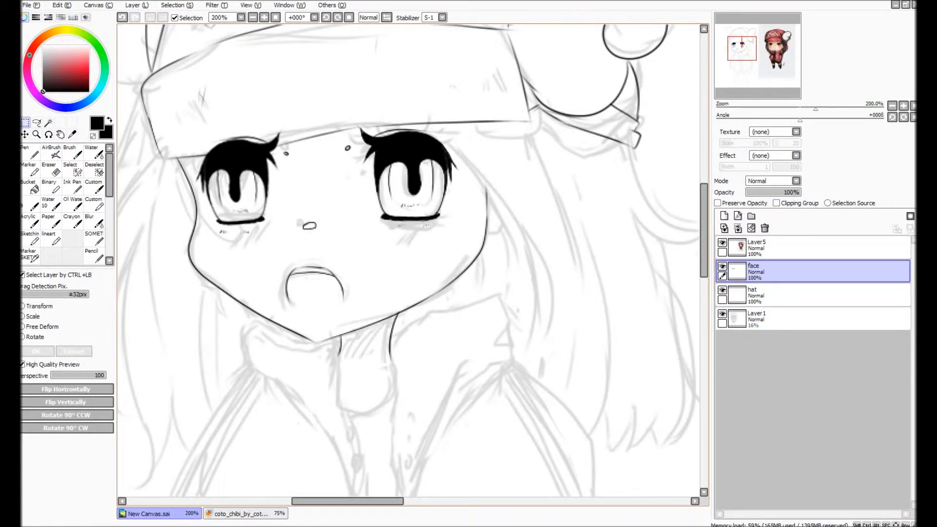
click(309, 226)
key(e)
drag(295, 210, 308, 211)
key(b)
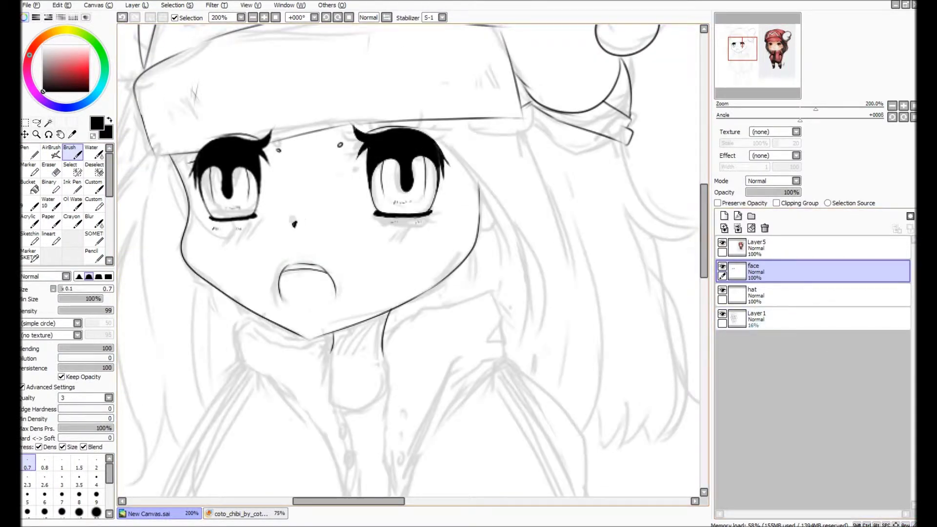
Step: Touch up the nose with the eraser and hide the sketch to check the lines
key(e)
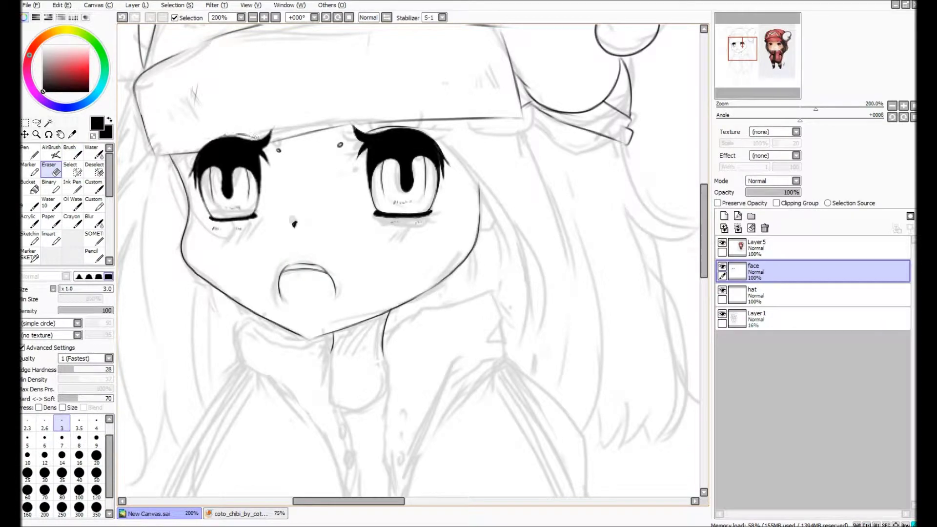
scroll(522, 290, down, 1)
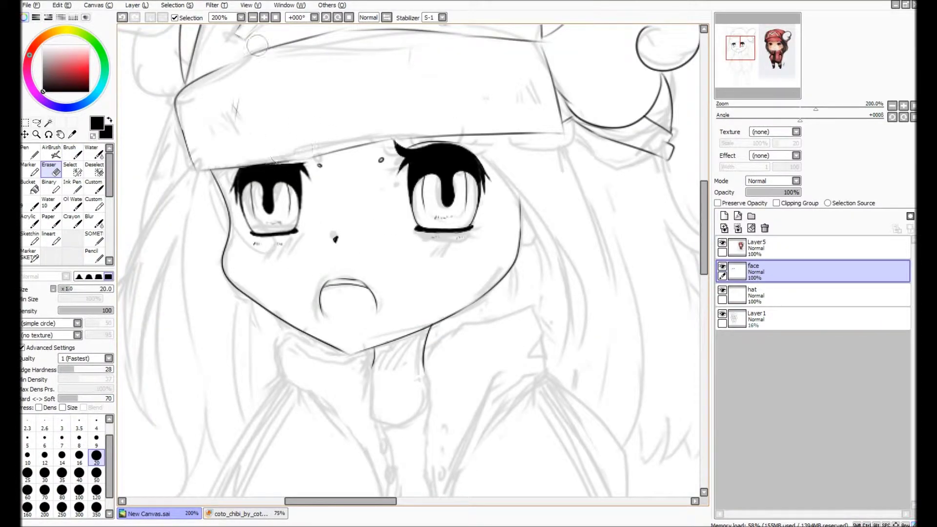
key(b)
scroll(407, 268, up, 1)
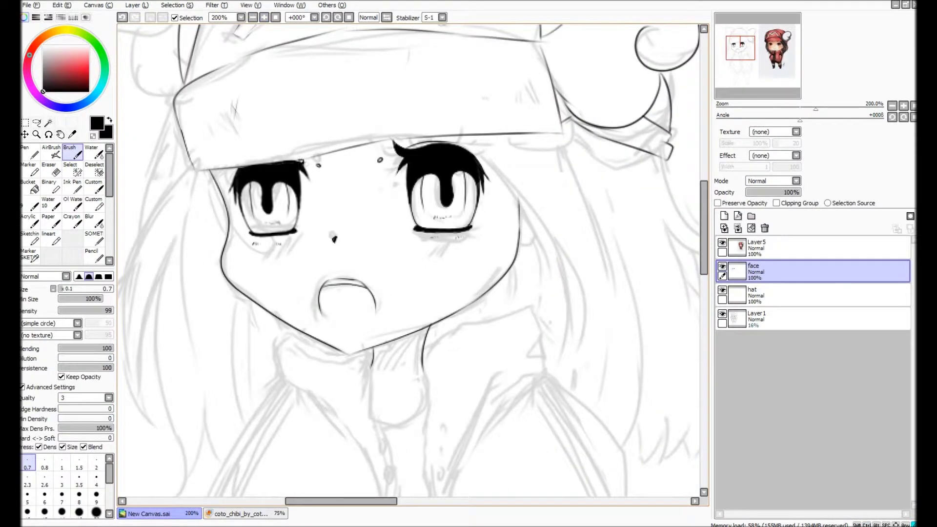
key(e)
scroll(380, 159, down, 3)
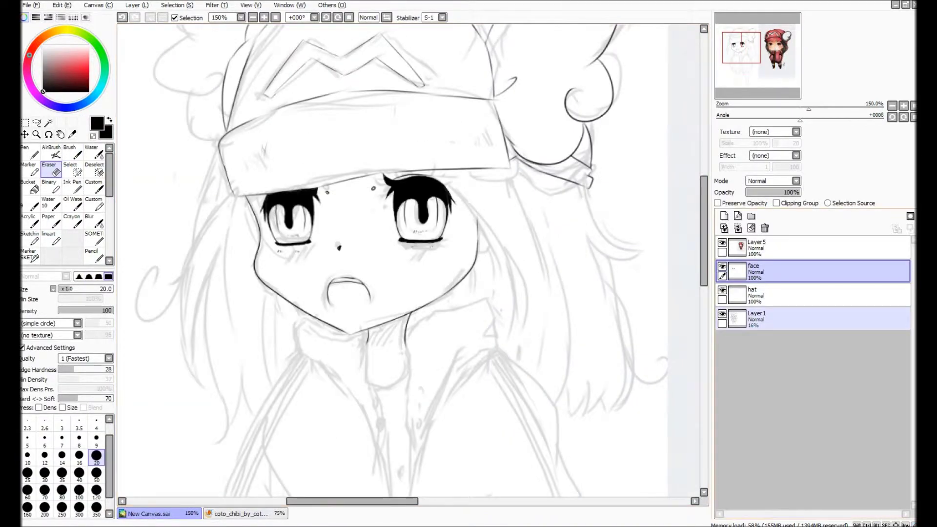
click(723, 313)
scroll(410, 264, up, 1)
key(b)
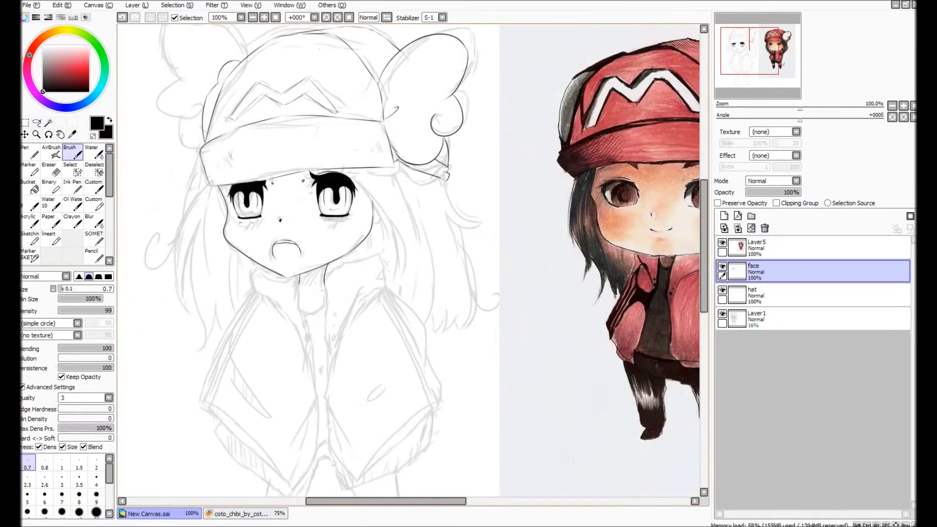
Step: Add a new layer above face and rename it for the hands and sleeves
click(725, 215)
double_click(756, 266)
text(hair)
key(Return)
Step: Set the stabilizer to S-5 and ink the outer and upper edges of the left sleeve
click(442, 17)
click(432, 190)
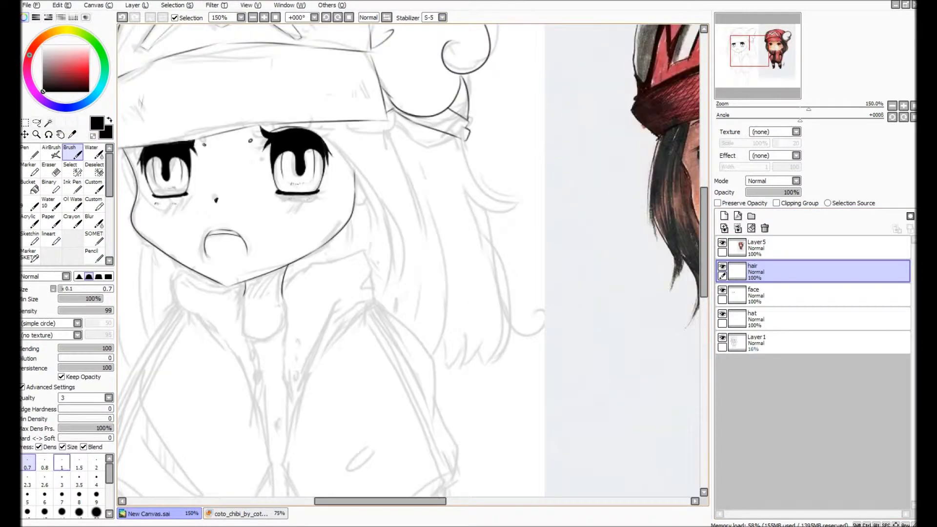
mouse_move(327, 262)
mouse_down()
mouse_move(293, 358)
mouse_move(315, 438)
mouse_up()
mouse_move(361, 265)
mouse_down()
mouse_move(395, 328)
mouse_move(377, 391)
mouse_move(329, 445)
mouse_up()
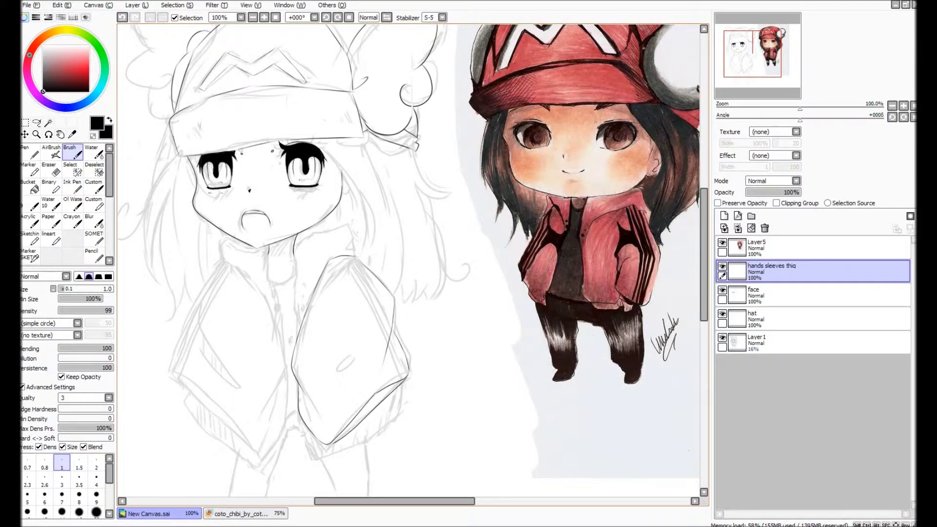
Step: Ink the left sleeve outline and lower edge, undoing the discarded fold lines
key(ctrl+minus)
key(ctrl+plus)
key(ctrl+plus)
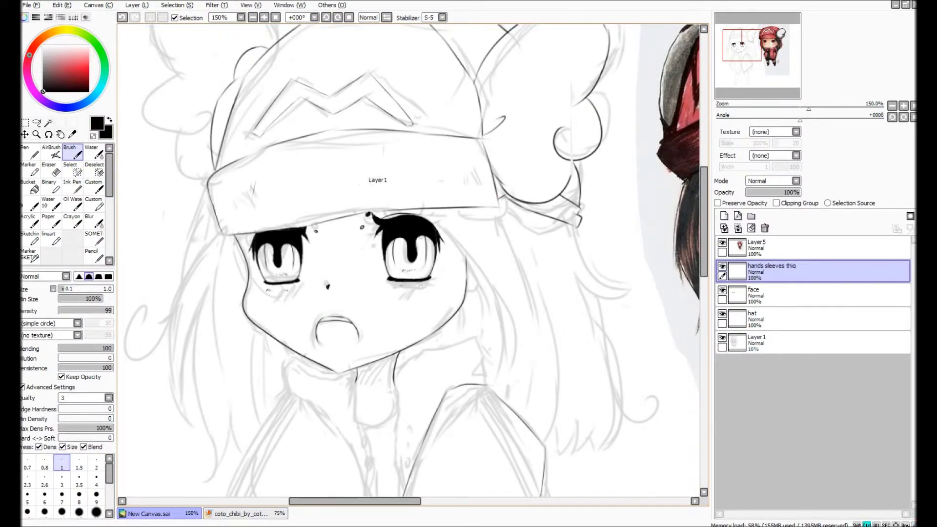
key(ctrl+minus)
key(ctrl+minus)
key(ctrl+minus)
key(ctrl+plus)
key(ctrl+plus)
key(ctrl+minus)
key(ctrl+plus)
key(ctrl+plus)
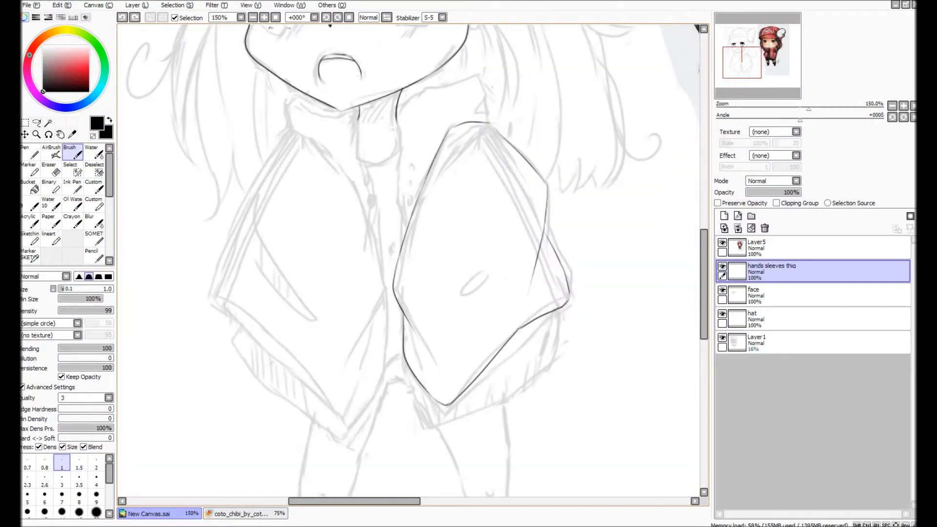
mouse_move(291, 131)
mouse_down()
mouse_move(214, 295)
mouse_move(337, 420)
mouse_up()
mouse_move(293, 130)
mouse_down()
mouse_move(326, 148)
mouse_move(386, 300)
mouse_move(385, 334)
mouse_move(344, 433)
mouse_up()
drag(273, 237, 298, 294)
drag(261, 257, 291, 286)
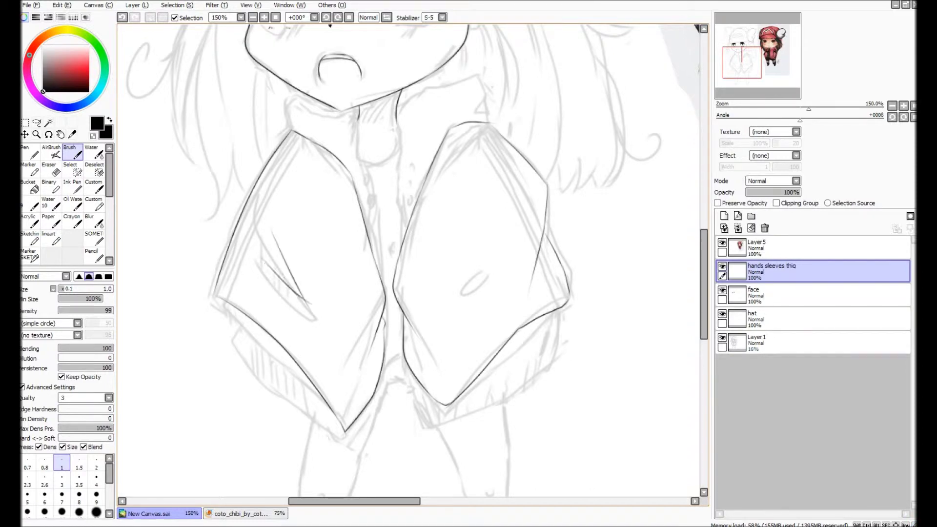
key(ctrl+z)
key(ctrl+z)
drag(222, 306, 311, 393)
key(ctrl+z)
drag(214, 295, 284, 365)
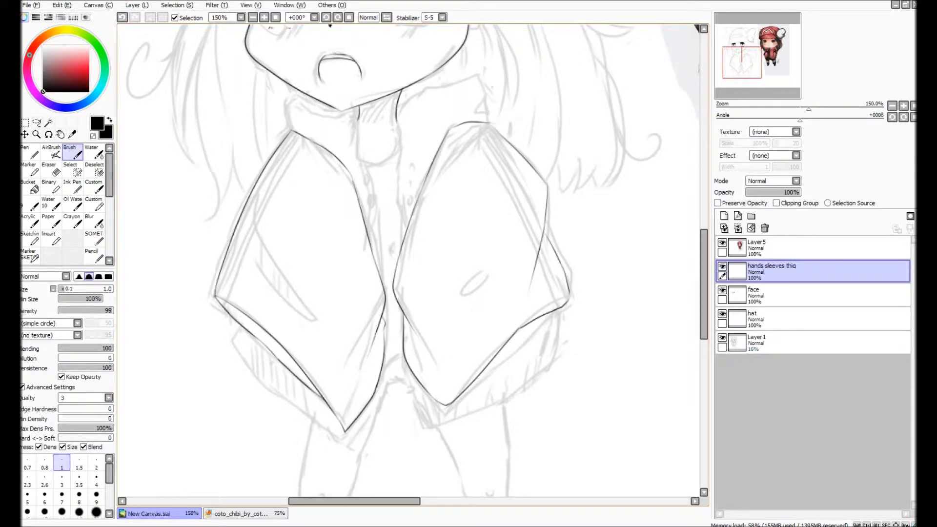
Step: Ink the collar edge and a short coat line, undoing stray strokes
scroll(412, 264, down, 3)
scroll(412, 264, up, 3)
drag(413, 264, 293, 285)
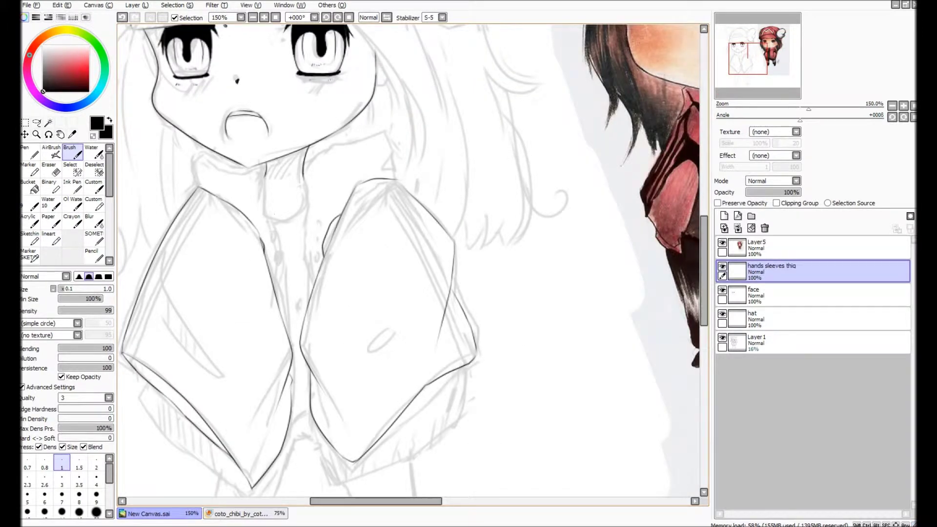
scroll(263, 229, down, 2)
drag(300, 172, 361, 194)
key(ctrl+z)
key(ctrl+y)
drag(291, 211, 290, 278)
key(ctrl+z)
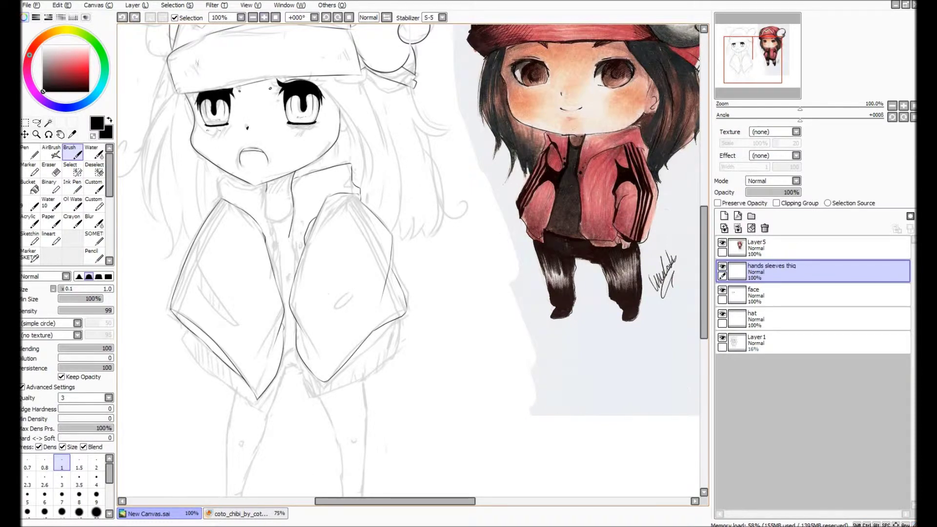
click(264, 17)
drag(234, 188, 239, 278)
Step: Ink the left side of the collar and its centre fold
key(ctrl+minus)
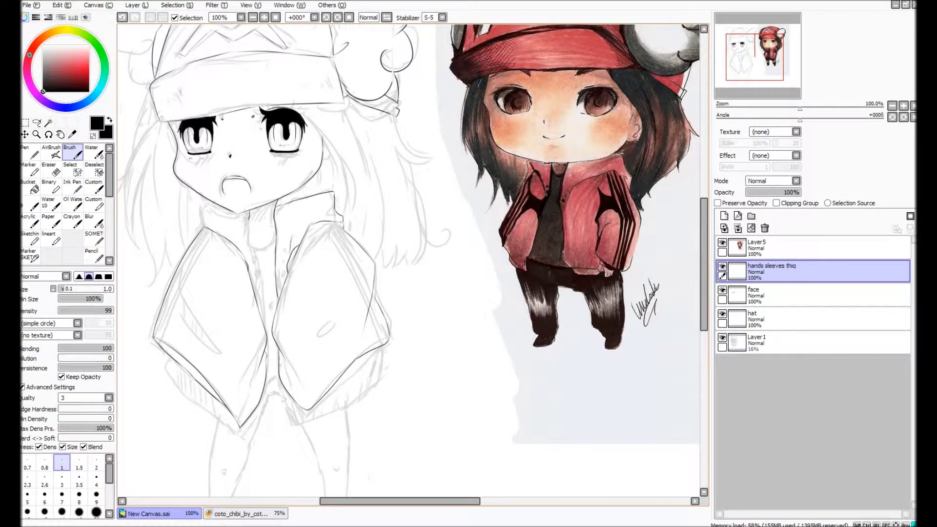
key(ctrl+plus)
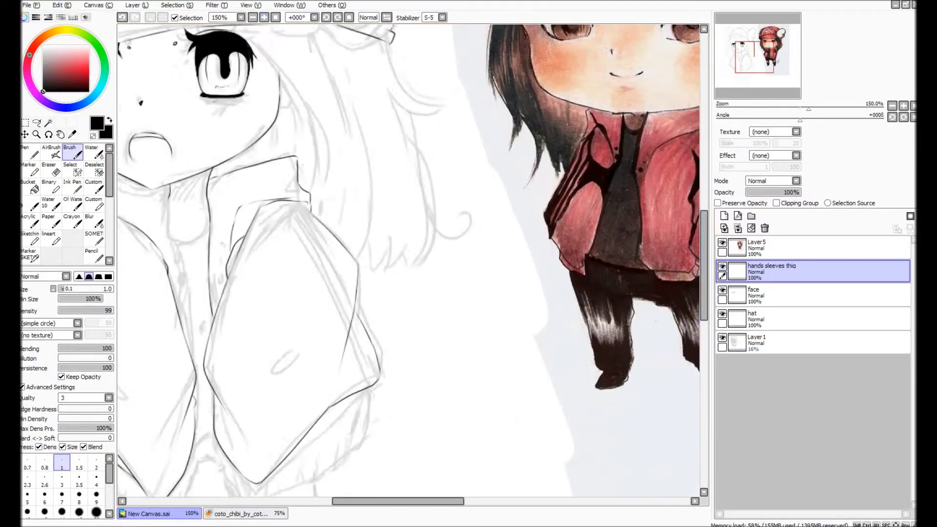
drag(409, 264, 416, 267)
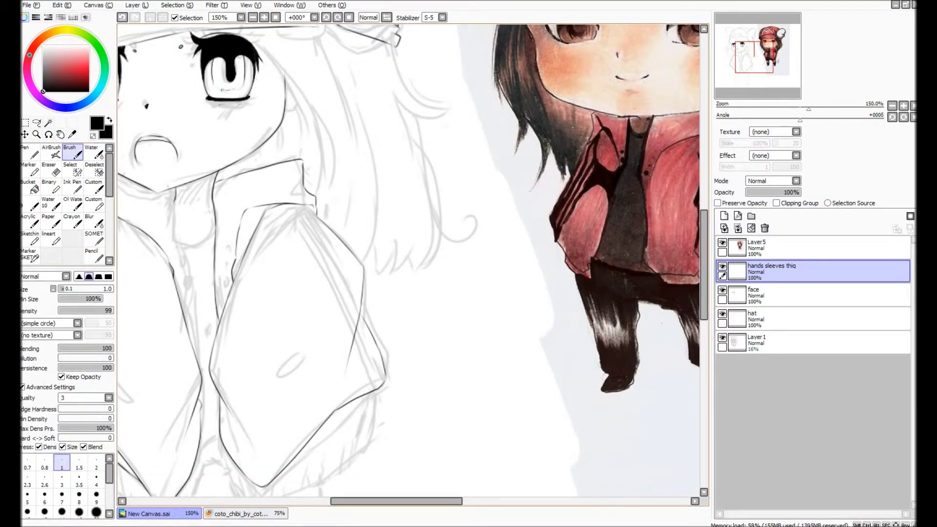
scroll(413, 265, down, 2)
scroll(413, 265, down, 2)
scroll(413, 265, up, 4)
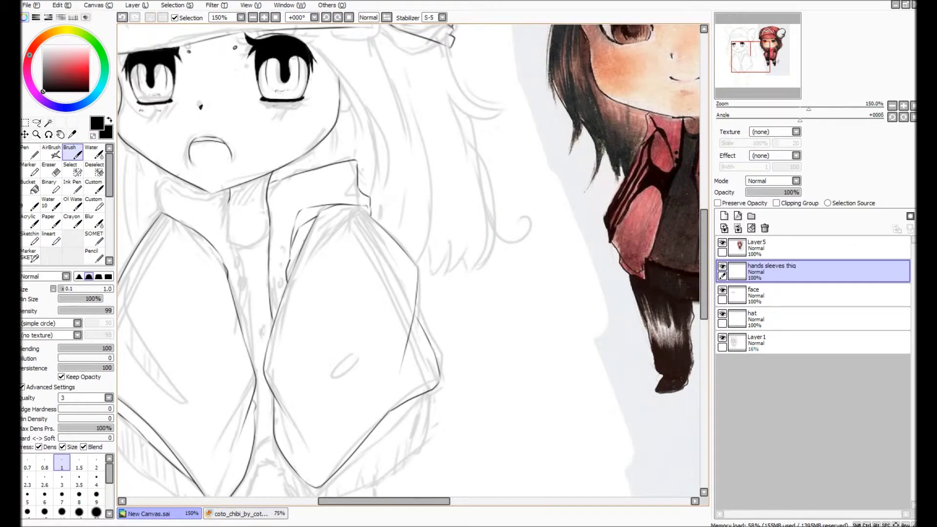
drag(180, 181, 153, 215)
drag(226, 208, 252, 339)
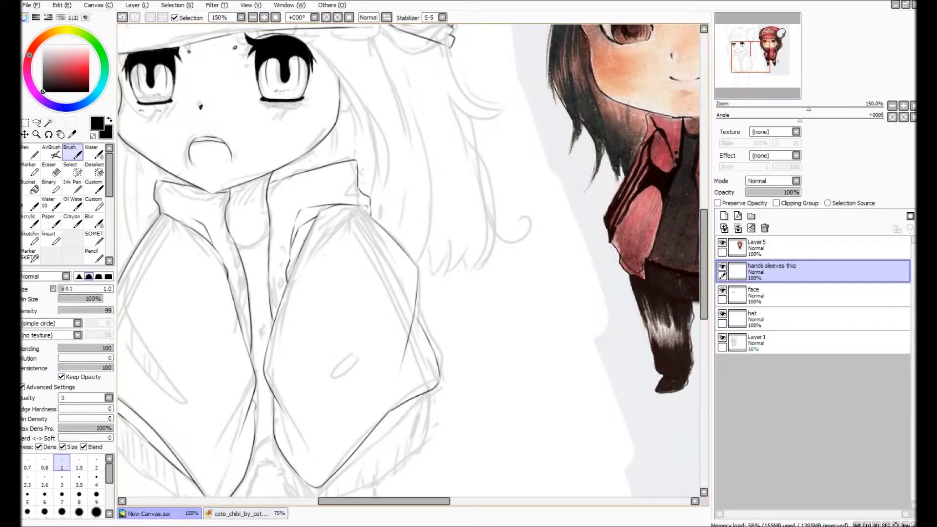
scroll(412, 265, down, 4)
scroll(413, 265, up, 2)
Step: Hide the sketch and ink five button circles on the collar and coat flap
click(723, 338)
scroll(249, 282, up, 3)
scroll(249, 281, down, 2)
scroll(248, 282, up, 3)
drag(246, 246, 249, 255)
drag(252, 207, 251, 216)
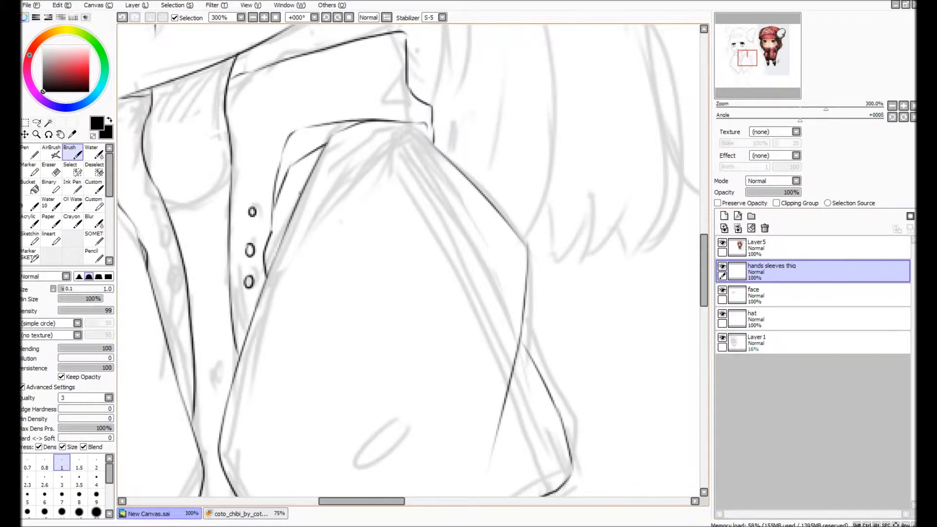
scroll(251, 215, up, 1)
drag(278, 349, 278, 360)
drag(267, 298, 266, 308)
drag(256, 246, 255, 259)
Step: Review the coat lines and open the sleeves layer's name for editing
scroll(393, 277, down, 4)
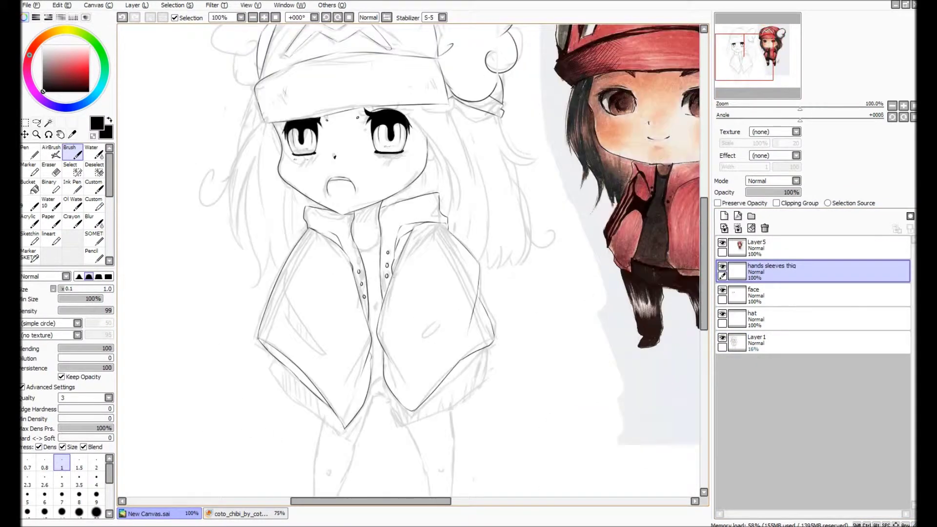
scroll(413, 265, down, 1)
scroll(413, 265, up, 1)
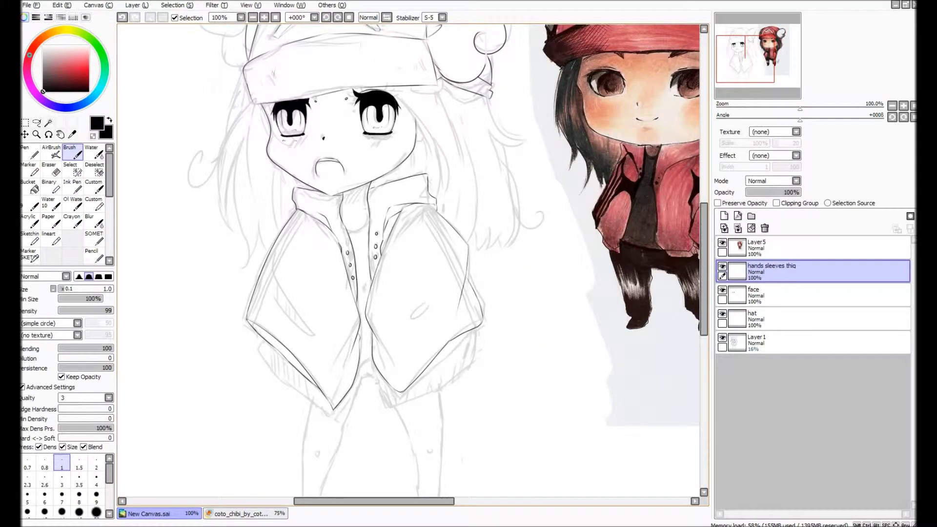
scroll(433, 445, up, 1)
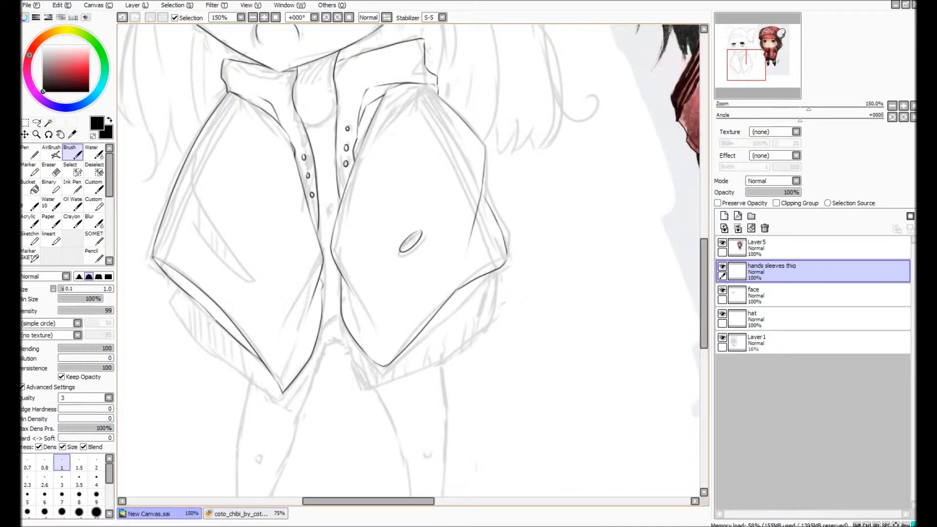
scroll(413, 265, down, 3)
scroll(413, 265, up, 1)
scroll(413, 265, down, 1)
scroll(412, 265, up, 1)
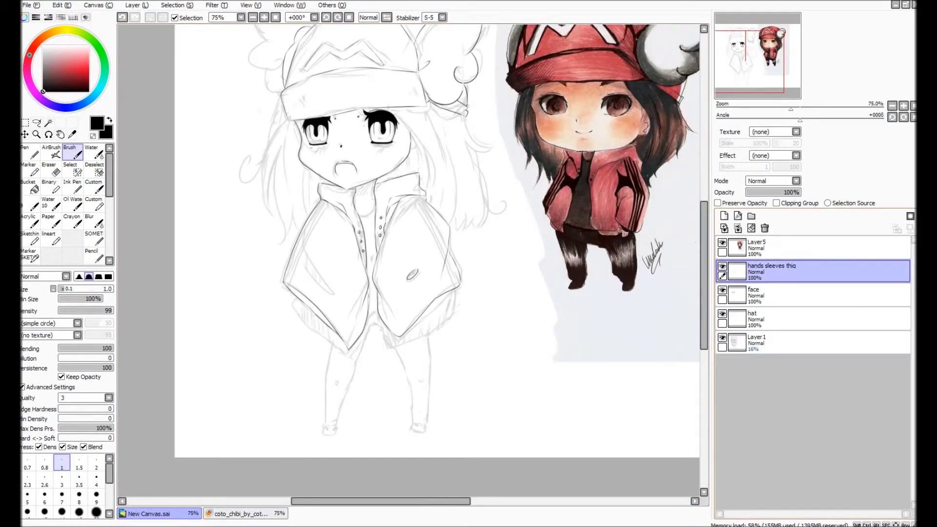
double_click(781, 270)
Step: Finish the layer name with 'coat', then try and undo a stroke beside the left sleeve
text(coat)
key(Return)
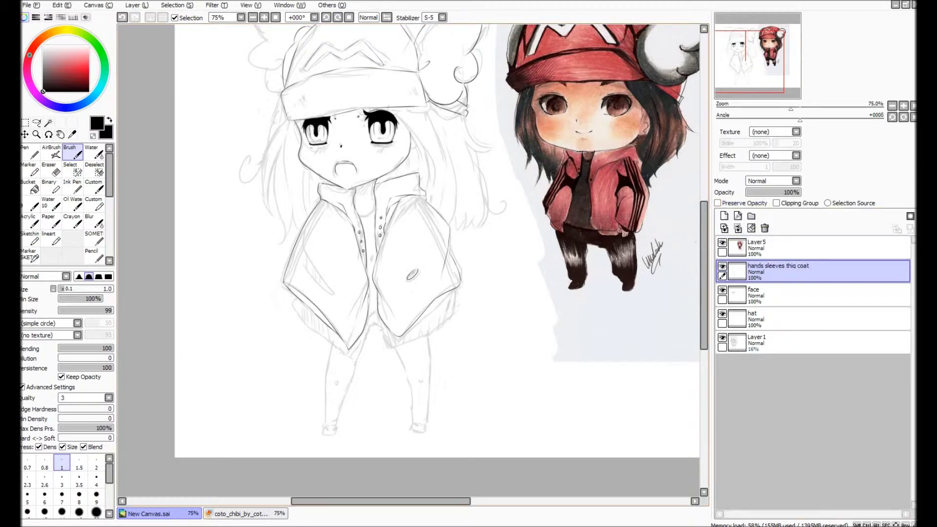
key(ctrl+plus)
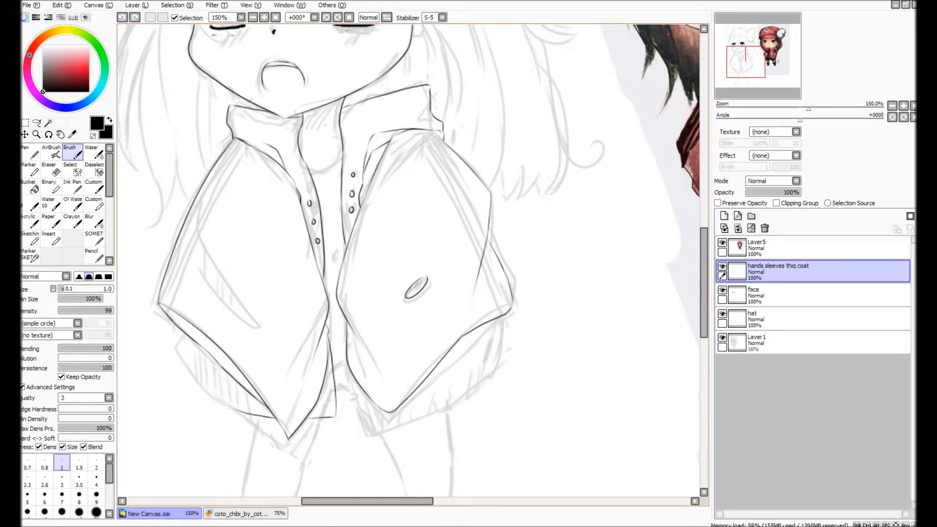
mouse_move(196, 345)
mouse_down()
mouse_move(193, 374)
mouse_move(239, 413)
mouse_move(260, 330)
mouse_move(237, 412)
mouse_up()
key(ctrl+z)
key(ctrl+z)
key(ctrl+z)
key(ctrl+z)
Step: Zoom out and scroll to review the face, coat and reference
key(minus)
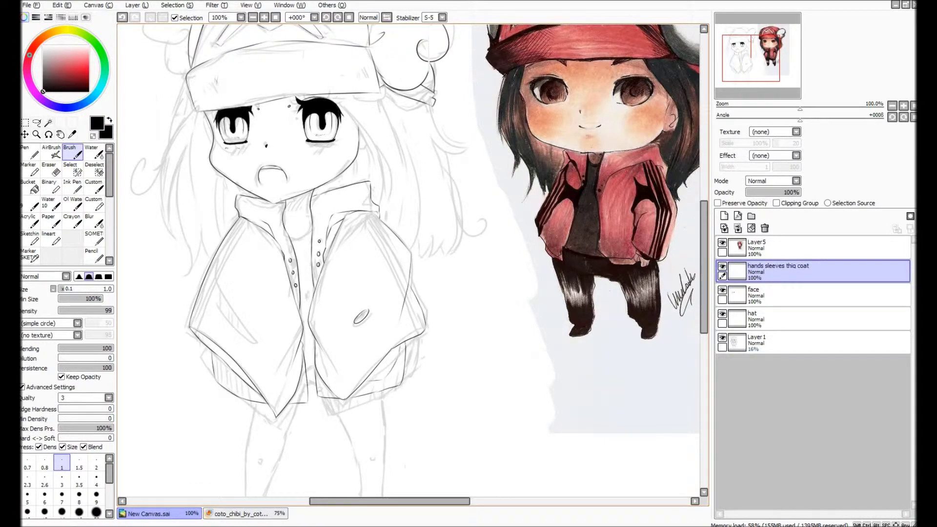
scroll(381, 403, up, 2)
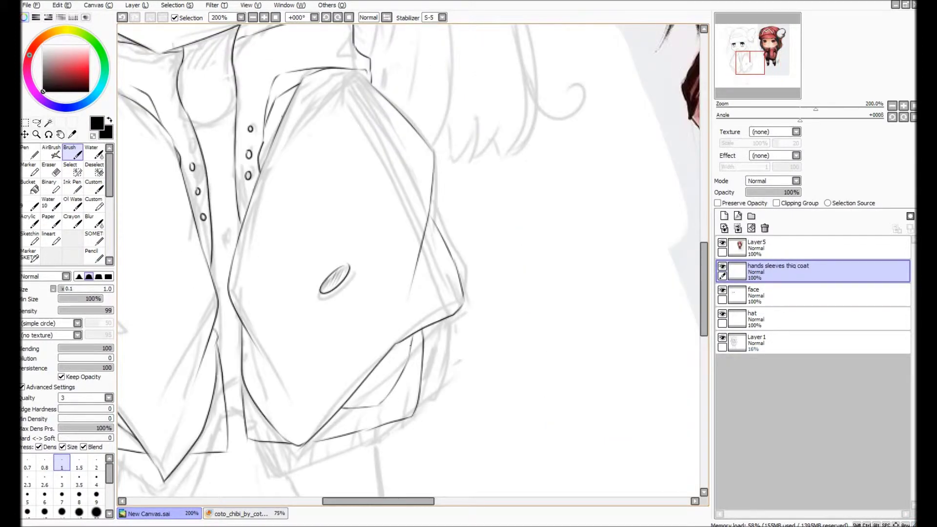
scroll(413, 264, down, 3)
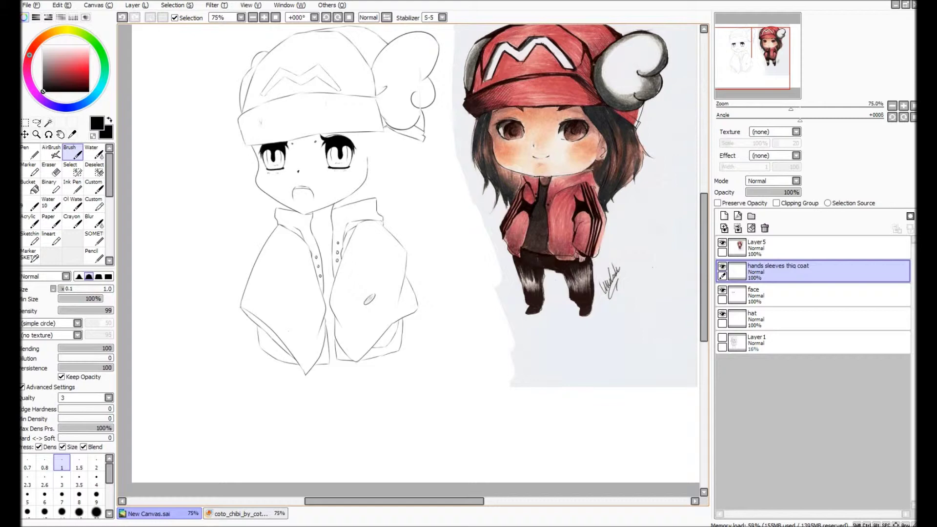
scroll(275, 215, up, 2)
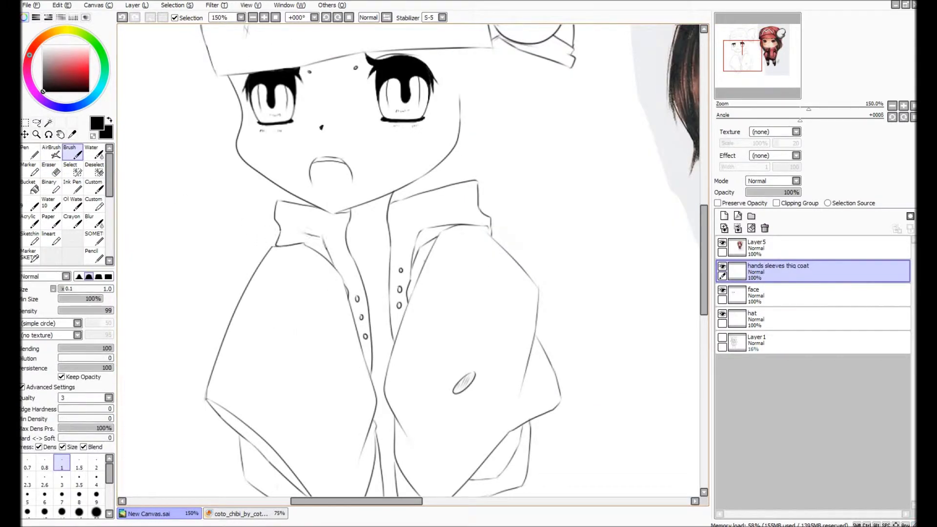
scroll(271, 203, down, 2)
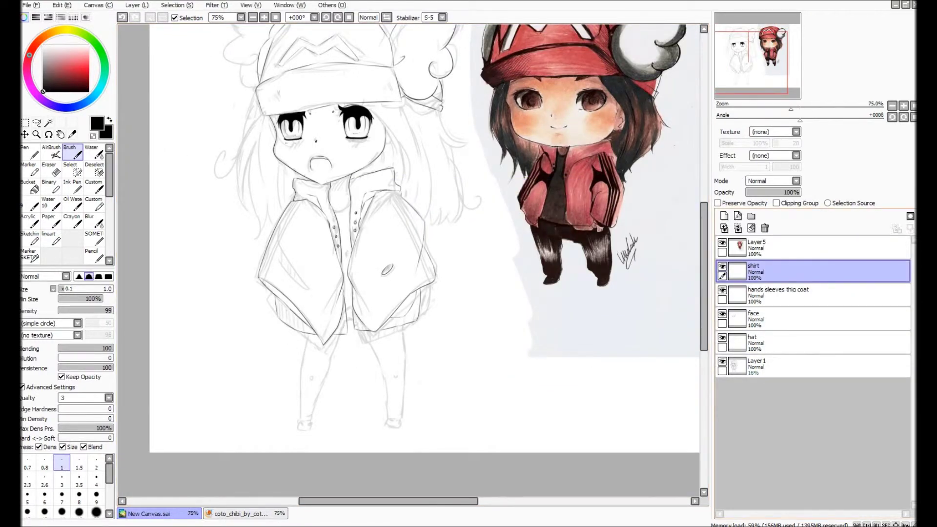
Step: Ink the curve under the collar on the shirt layer
scroll(391, 264, up, 2)
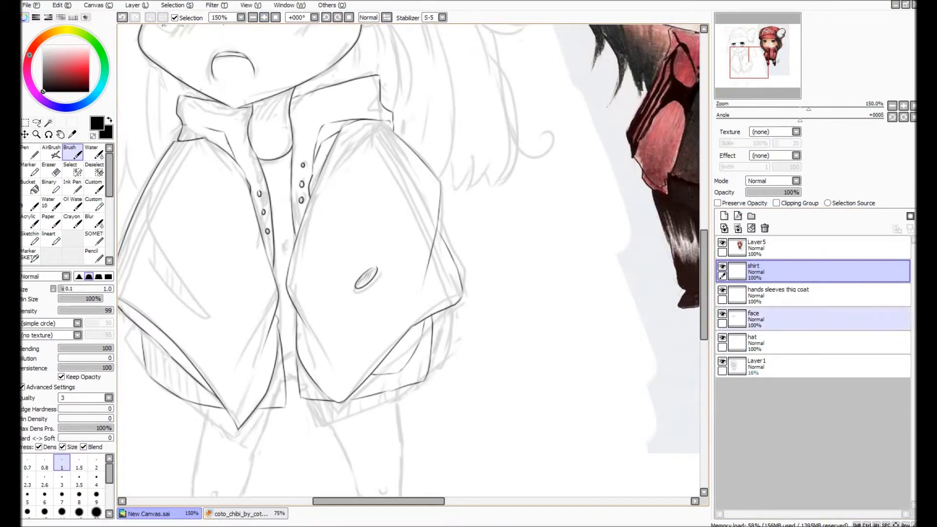
scroll(410, 259, down, 2)
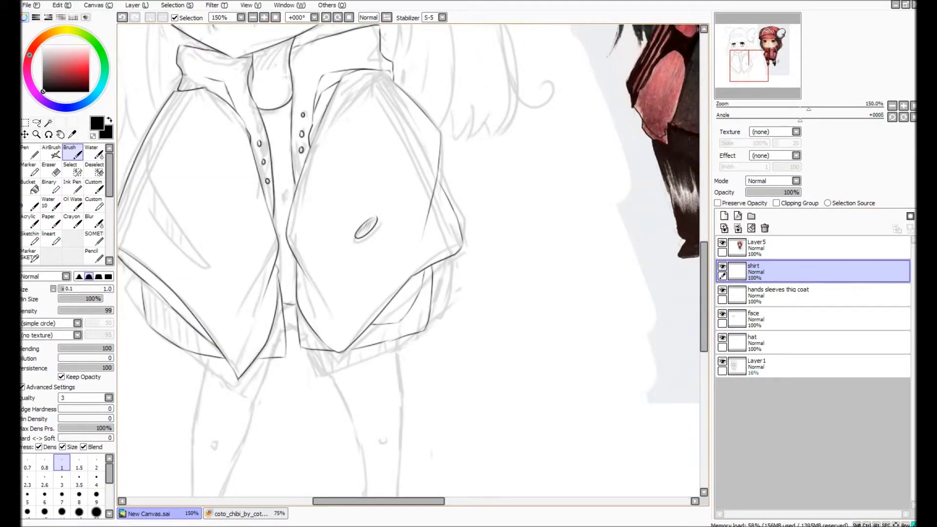
drag(263, 110, 293, 104)
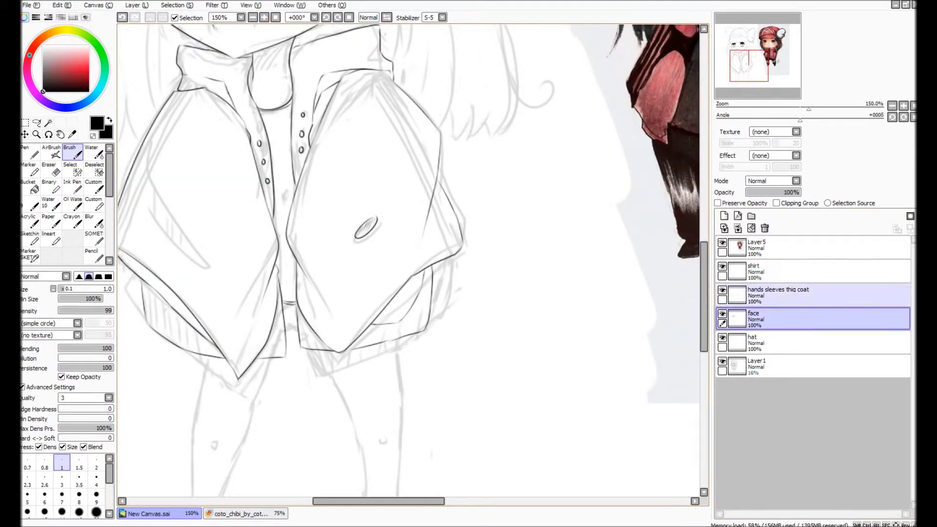
scroll(282, 88, down, 2)
Step: Name a new layer 'pants' and outline the left leg down to the cuff
text(pants)
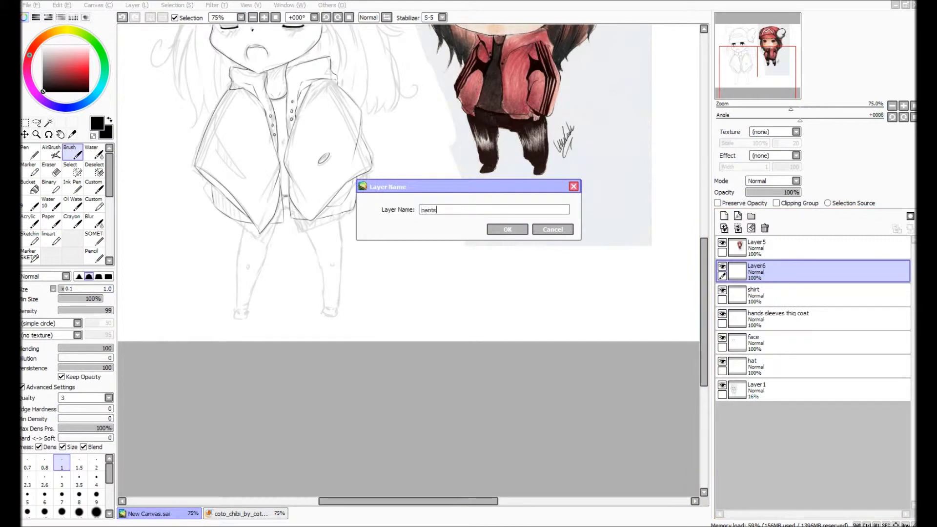
key(Return)
scroll(329, 222, up, 2)
drag(342, 244, 491, 244)
drag(311, 221, 293, 290)
drag(376, 222, 348, 288)
drag(293, 288, 290, 388)
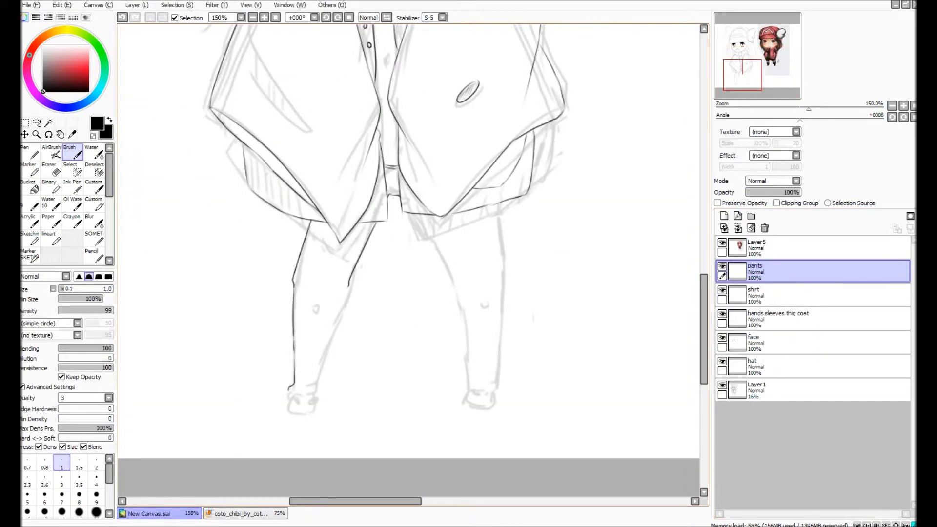
drag(348, 288, 320, 392)
Step: Redraw the left leg's inner edge, then outline the right leg and its cuff lines
key(e)
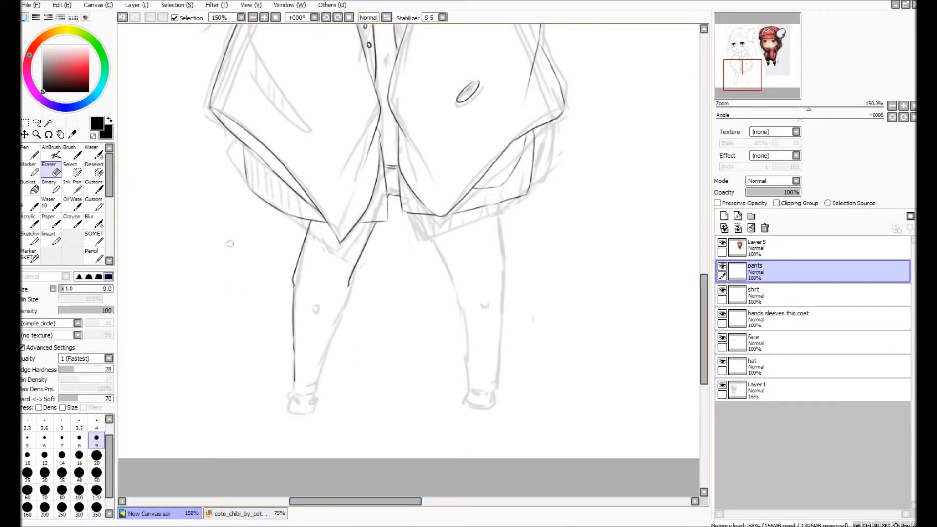
key(b)
drag(348, 288, 313, 390)
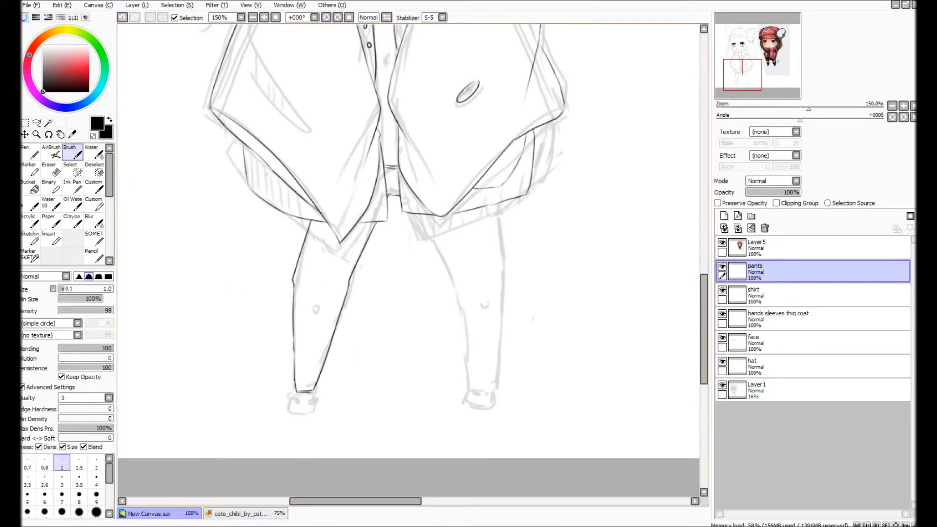
scroll(410, 263, right, 2)
drag(373, 214, 414, 308)
mouse_move(453, 204)
mouse_down()
mouse_move(457, 294)
mouse_move(424, 390)
mouse_up()
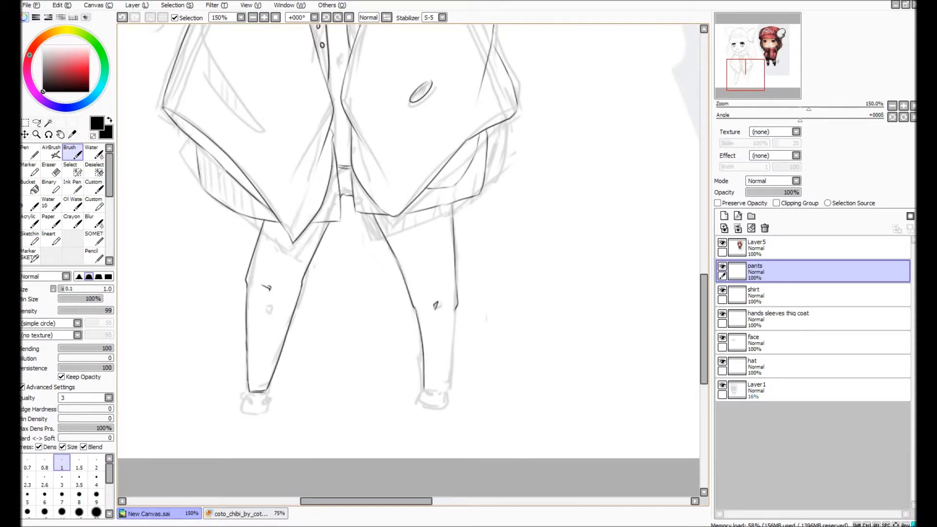
drag(457, 307, 445, 392)
scroll(409, 309, up, 1)
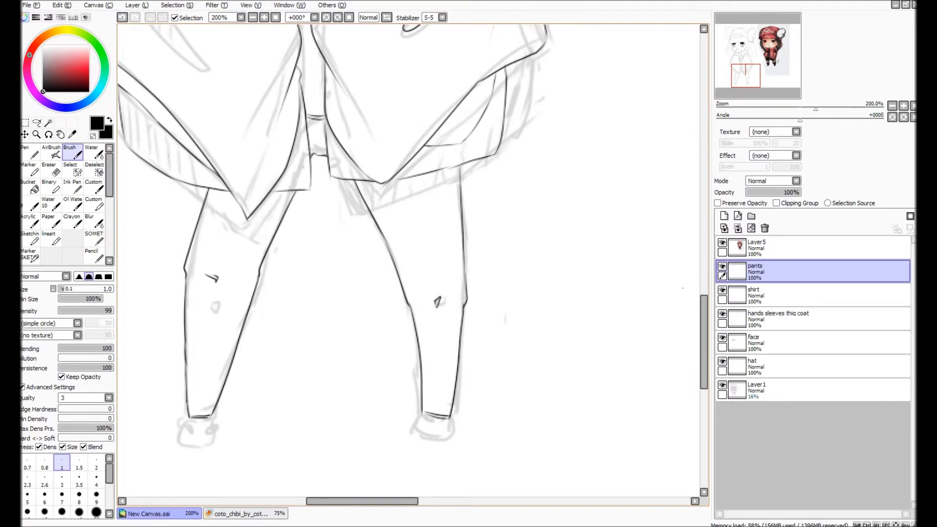
Step: Add a layer named 'shoe' and outline both shoes
click(724, 216)
double_click(757, 266)
text(shoe)
key(Return)
drag(184, 419, 218, 423)
drag(418, 426, 455, 420)
scroll(454, 342, up, 1)
Step: Erase around the left foot on the pants layer, then return to the shoe layer's brush
key(e)
click(755, 293)
scroll(357, 426, down, 1)
scroll(443, 282, down, 3)
scroll(413, 263, down, 1)
scroll(254, 332, up, 7)
mouse_move(251, 328)
mouse_down()
mouse_move(377, 304)
mouse_move(416, 337)
mouse_move(427, 334)
mouse_up()
click(755, 270)
key(b)
Step: Set the brush size to 0.7 and thicken both shoe soles
scroll(360, 312, left, 5)
scroll(415, 317, down, 3)
scroll(410, 293, up, 2)
click(27, 463)
drag(125, 322, 193, 335)
scroll(415, 317, right, 3)
drag(395, 334, 446, 337)
scroll(415, 317, right, 5)
scroll(415, 317, up, 5)
scroll(409, 263, left, 10)
scroll(408, 264, down, 5)
scroll(408, 263, left, 3)
Step: Shade inside the shoes, undoing the stray marks on the right shoe
drag(322, 264, 342, 268)
drag(310, 261, 347, 281)
scroll(487, 283, up, 2)
drag(588, 258, 632, 266)
scroll(488, 282, down, 3)
scroll(439, 292, up, 1)
key(ctrl+z)
scroll(394, 316, up, 1)
key(ctrl+z)
mouse_move(201, 269)
mouse_down()
mouse_move(224, 274)
mouse_move(215, 276)
mouse_up()
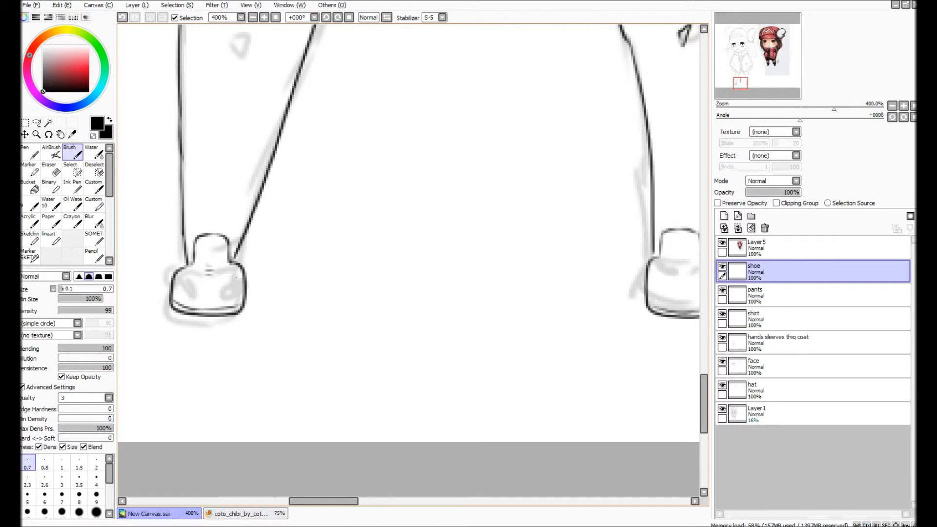
scroll(412, 264, up, 1)
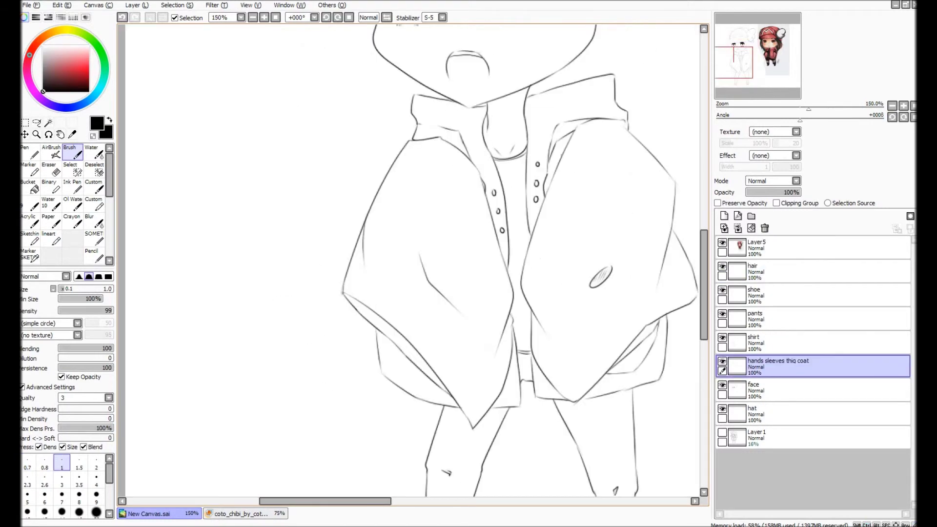
Step: Show Layer1's faint sketch again and make the 'hair' layer active for inking
scroll(412, 263, down, 3)
scroll(413, 264, up, 2)
scroll(527, 337, up, 2)
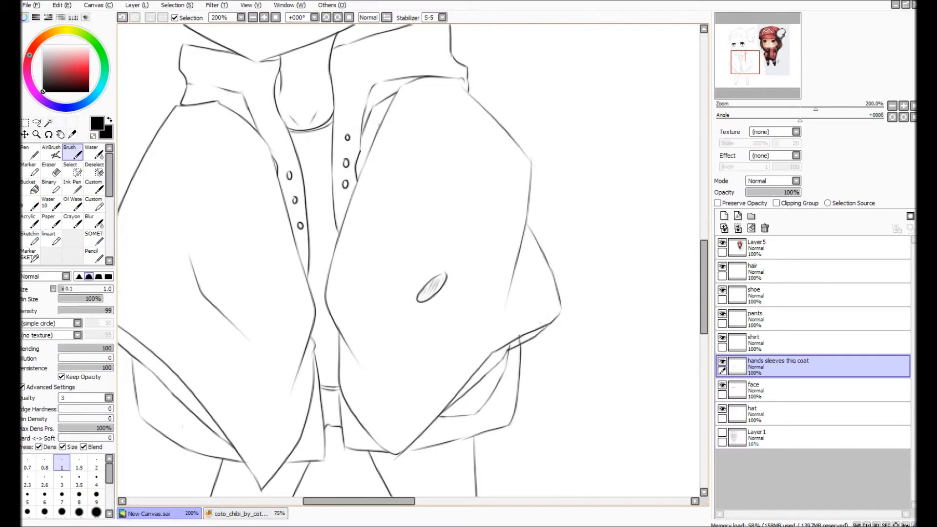
scroll(527, 337, up, 1)
key(e)
key(b)
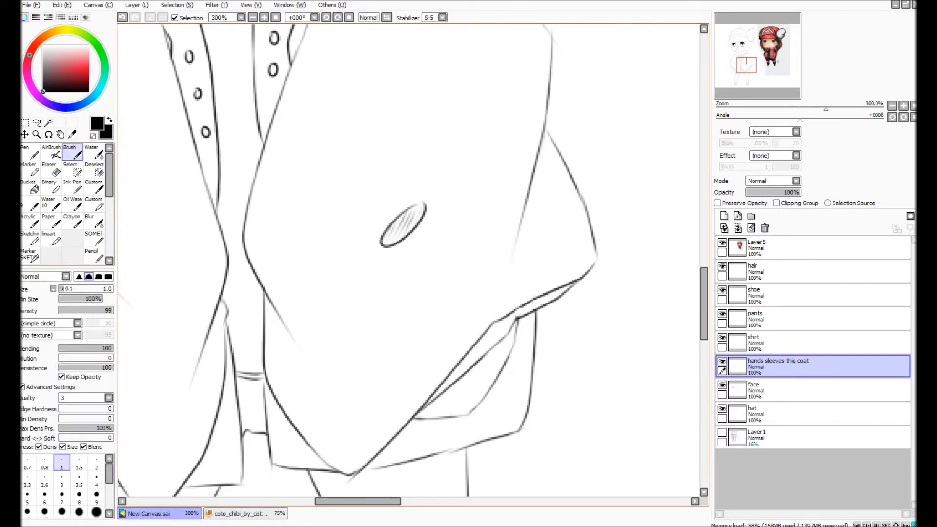
scroll(390, 220, down, 2)
scroll(391, 220, down, 3)
click(722, 433)
scroll(440, 244, up, 1)
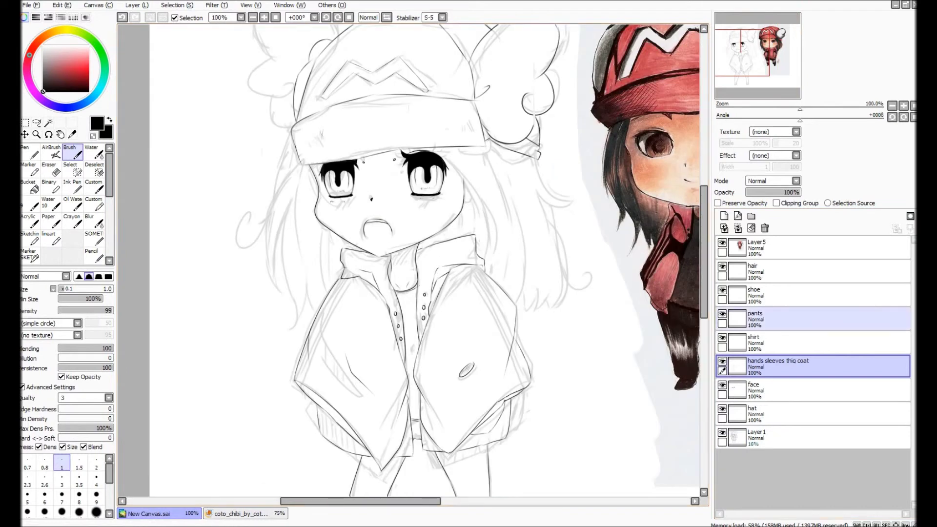
click(781, 271)
Step: Ink the hair strands falling along the left side of the face, plus a curl
drag(306, 197, 297, 294)
scroll(415, 265, up, 1)
mouse_move(305, 230)
mouse_down()
mouse_move(299, 283)
mouse_move(262, 300)
mouse_move(269, 336)
mouse_up()
drag(270, 174, 235, 271)
drag(253, 228, 236, 270)
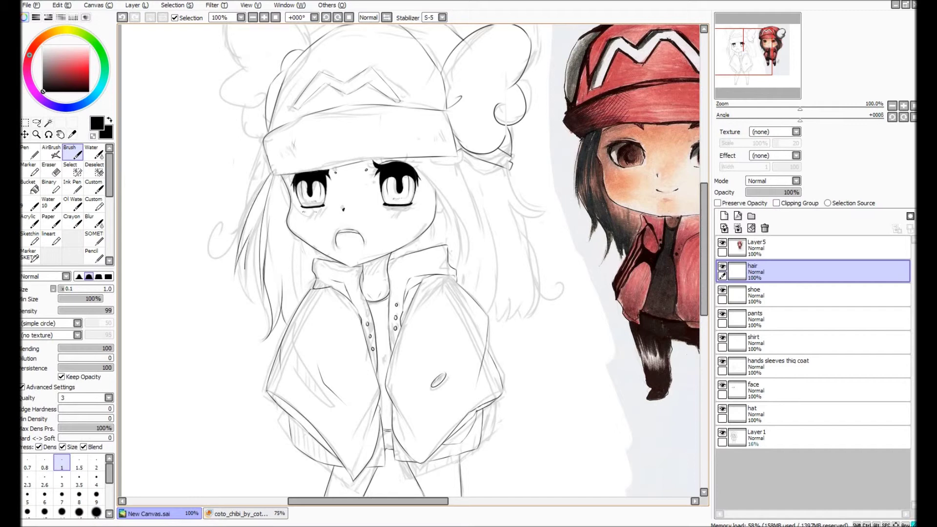
drag(297, 234, 290, 309)
drag(304, 259, 301, 298)
drag(308, 246, 310, 289)
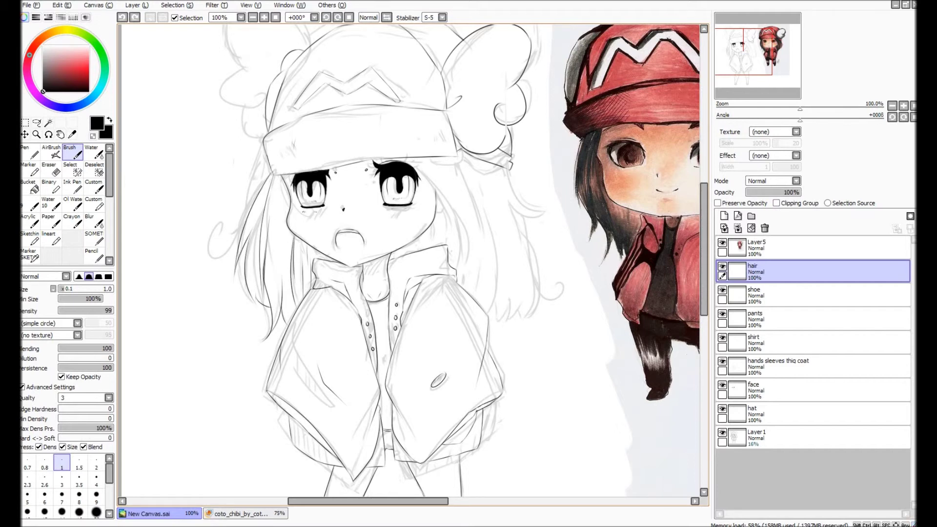
drag(228, 193, 222, 215)
Step: Ink three long hair strands down the right side of the face
scroll(409, 260, right, 3)
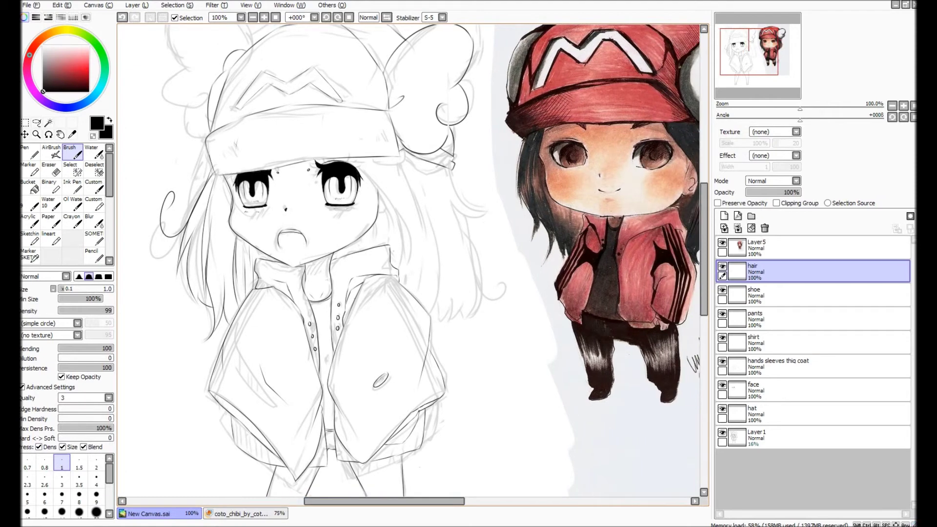
drag(393, 188, 415, 279)
drag(425, 178, 442, 314)
mouse_move(451, 171)
mouse_down()
mouse_move(485, 213)
mouse_move(484, 306)
mouse_move(496, 334)
mouse_up()
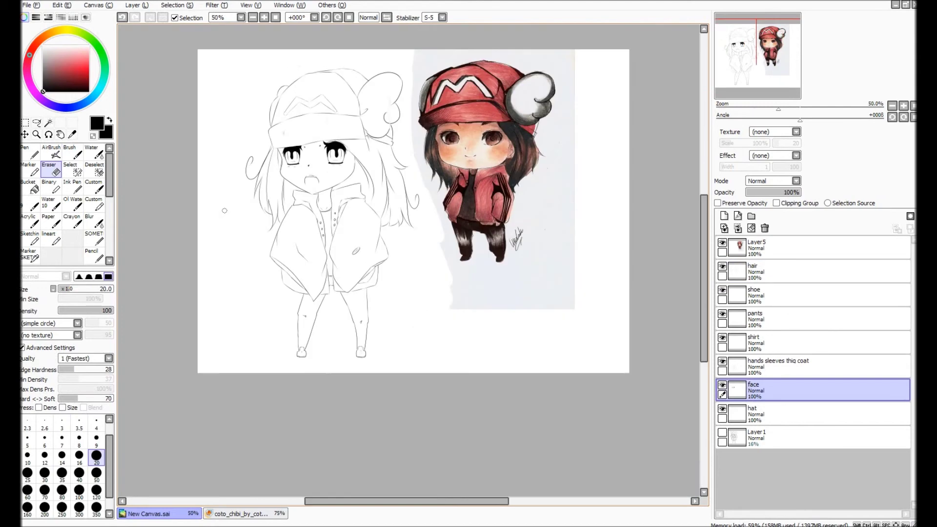
Step: Switch to a size-1 Pen and darken the lash edge of the girl's right eye
key(bracketleft)
key(bracketleft)
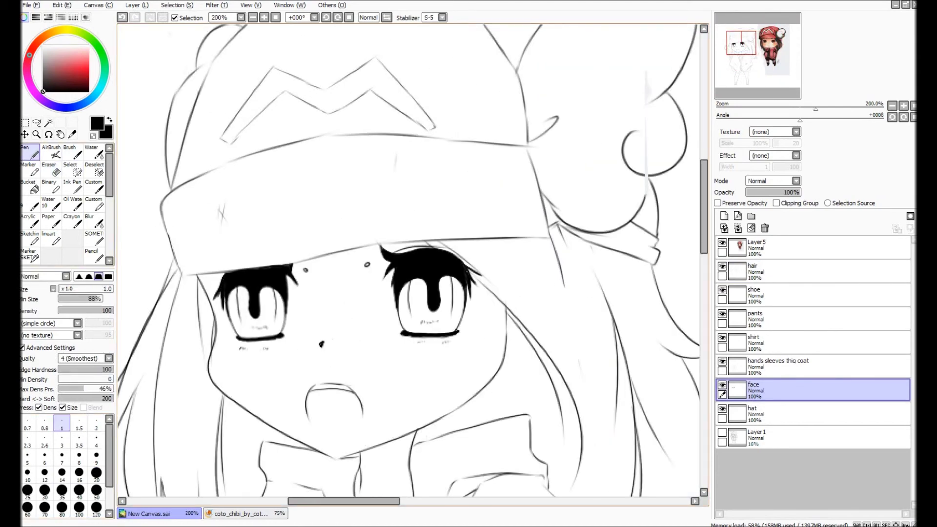
key(g)
scroll(210, 280, up, 2)
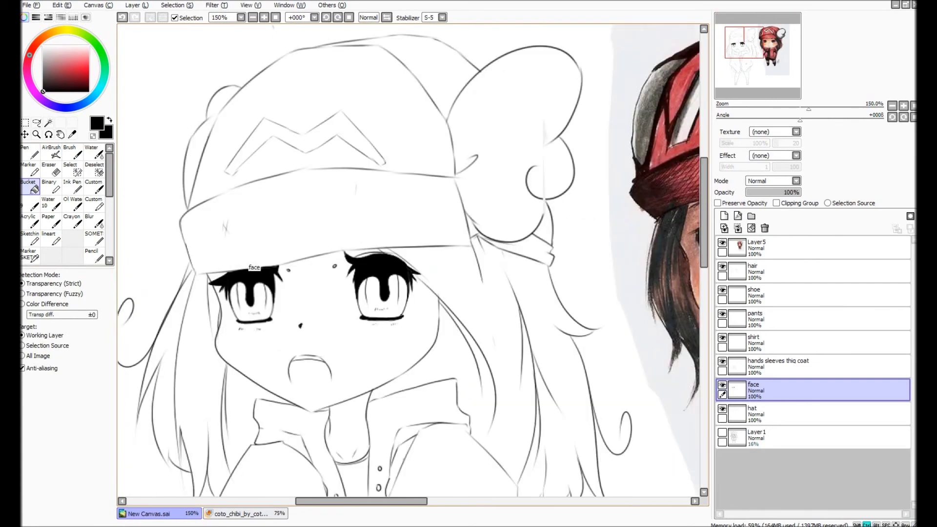
key(n)
scroll(217, 267, down, 6)
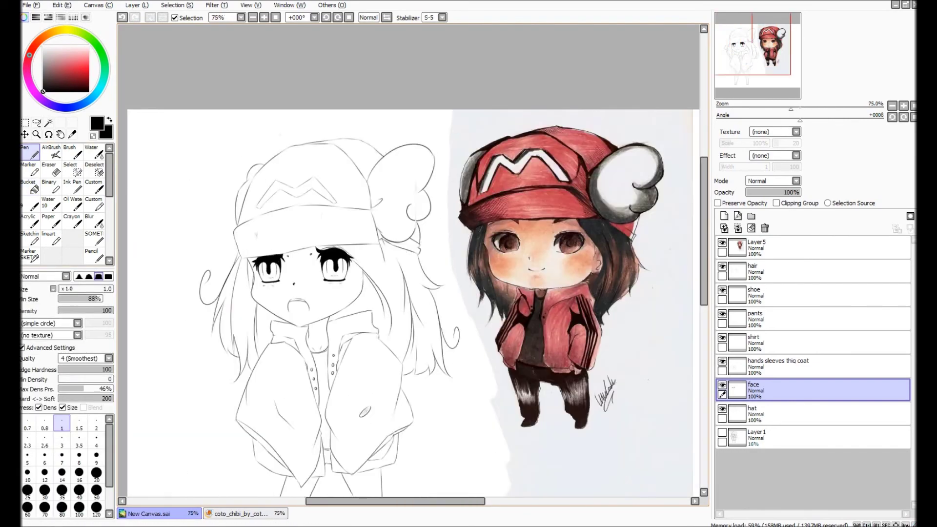
scroll(391, 274, up, 5)
drag(339, 250, 333, 269)
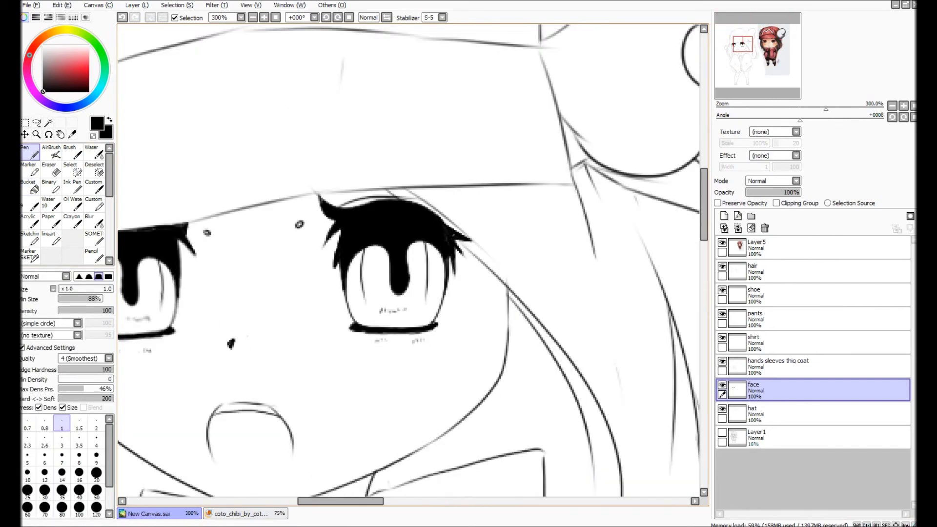
drag(390, 244, 466, 251)
scroll(412, 263, down, 1)
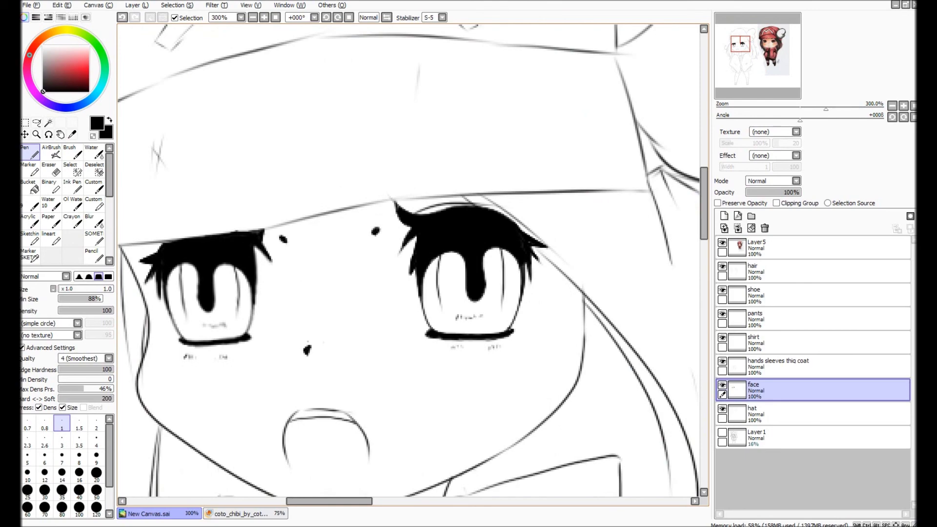